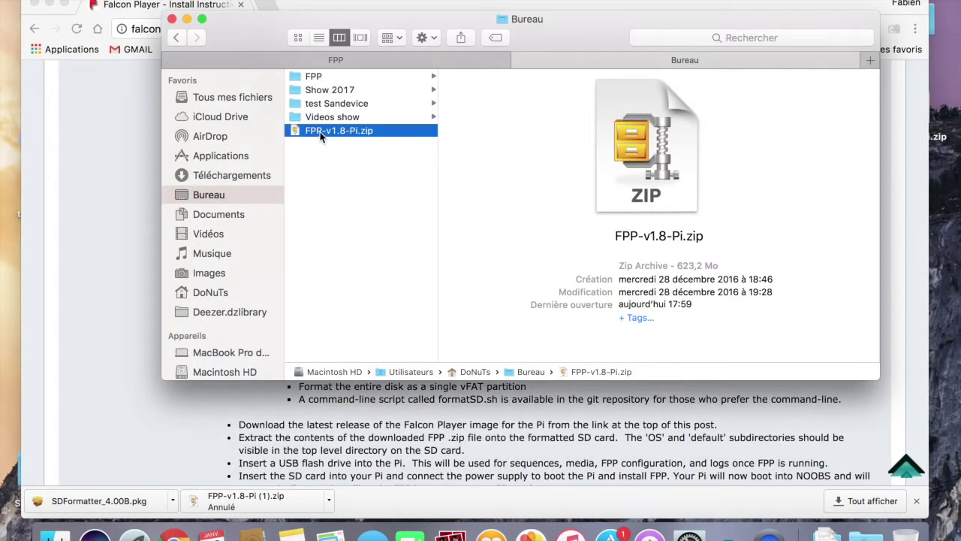
{"action": "key", "text": "Return"}
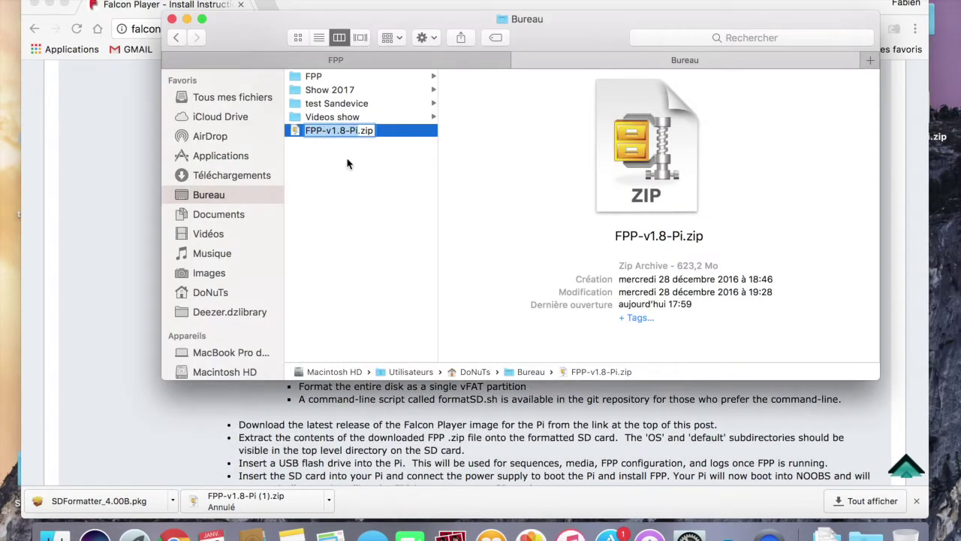
{"action": "left_click", "coordinate": [350, 162]}
{"action": "left_click", "coordinate": [366, 134]}
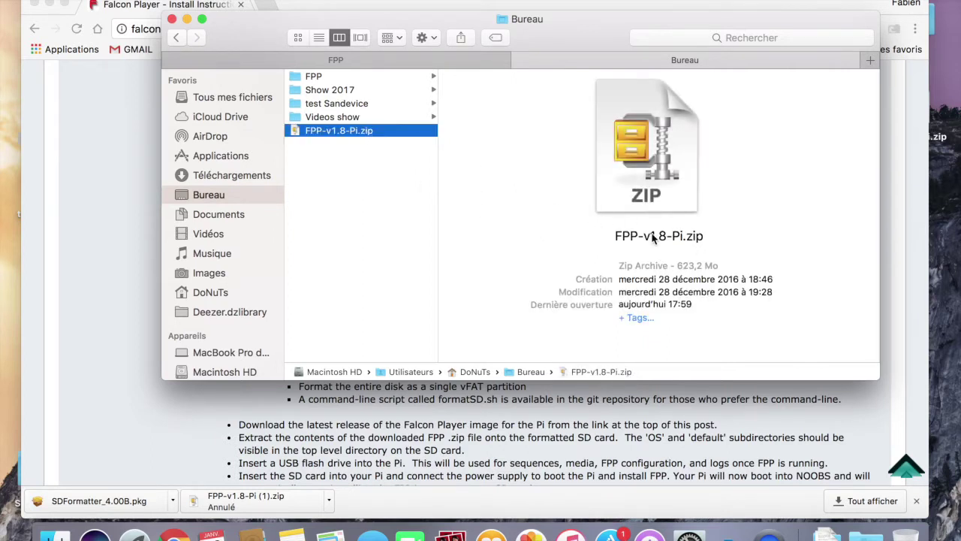
View the applications available for opening FPP-v1.8-Pi.zip.
{"action": "right_click", "coordinate": [342, 133]}
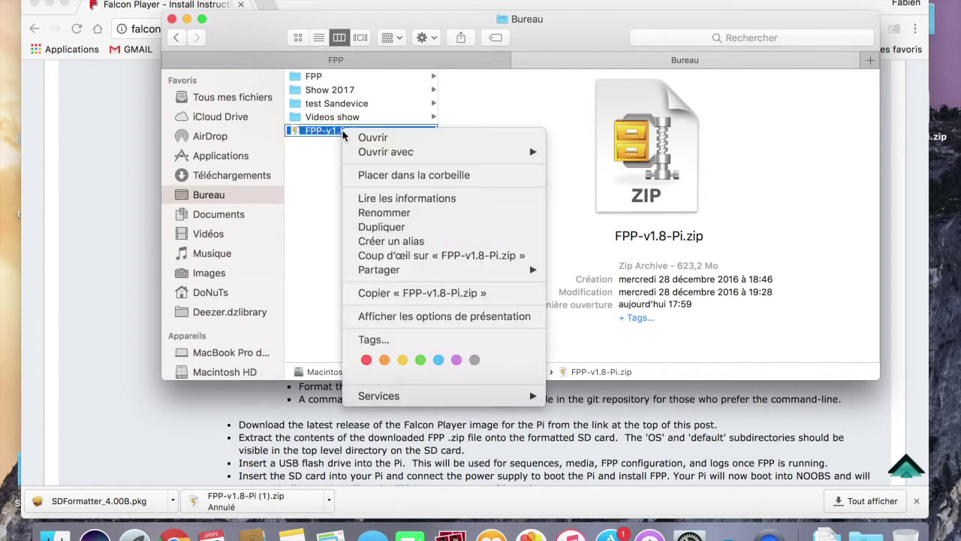
{"action": "mouse_move", "coordinate": [387, 153]}
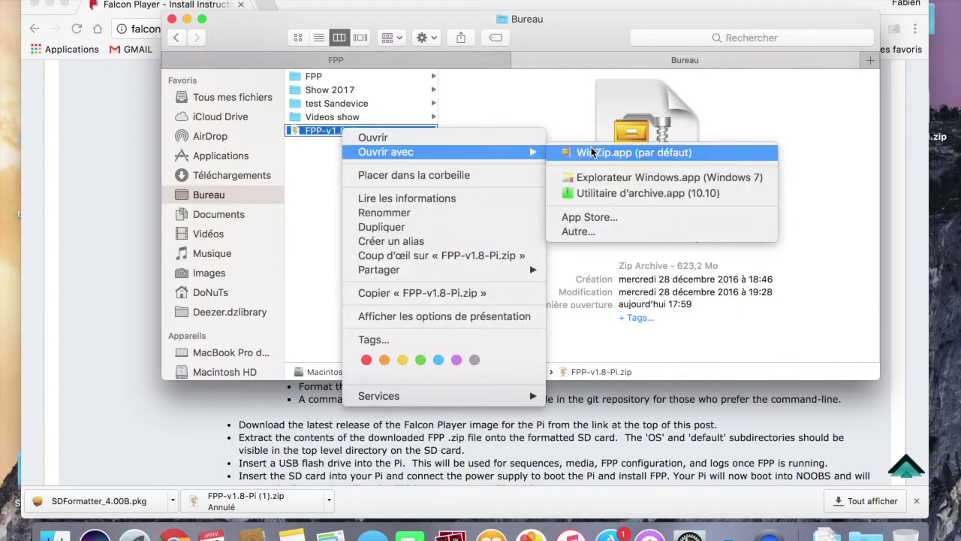
{"action": "left_click", "coordinate": [572, 114]}
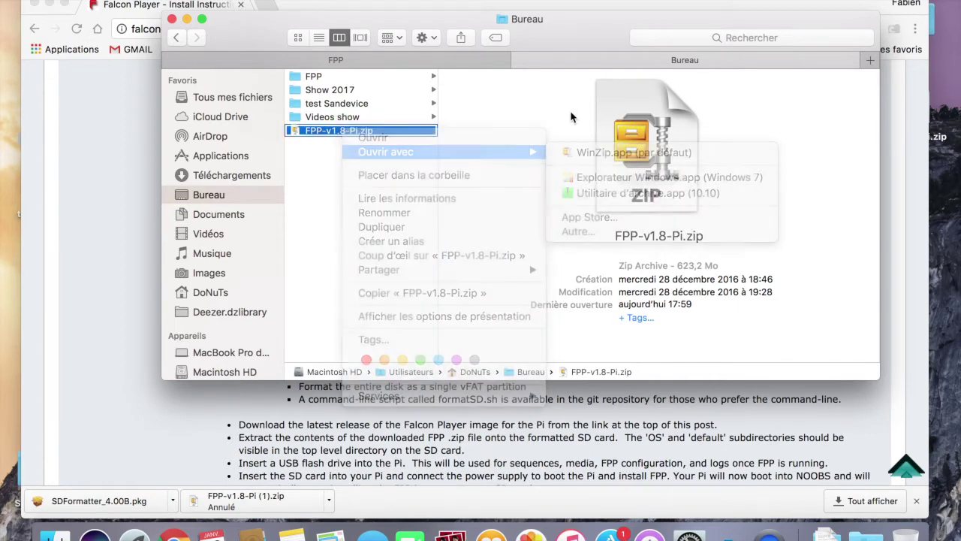
Copy all the extracted files and subfolders inside the FPP folder on the desktop.
{"action": "left_click", "coordinate": [369, 60]}
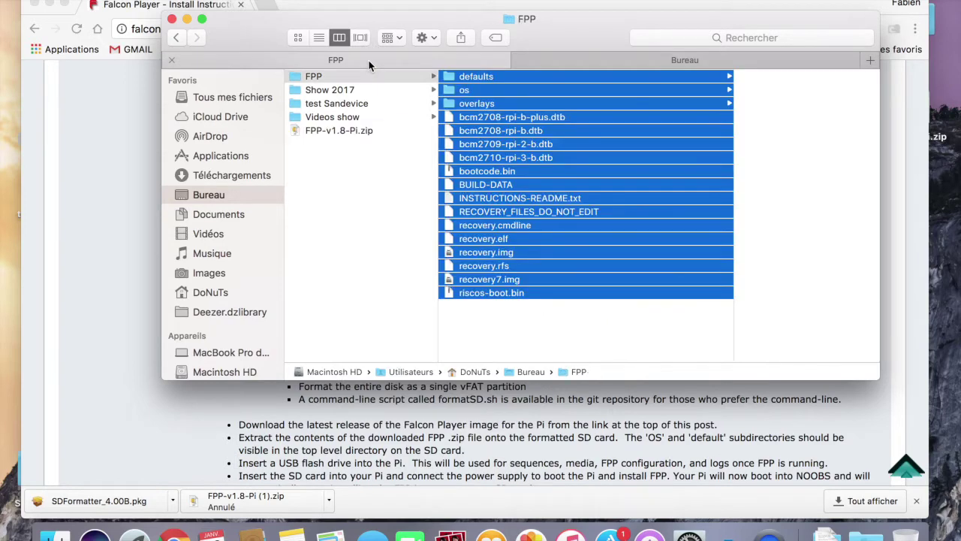
{"action": "left_click", "coordinate": [524, 345]}
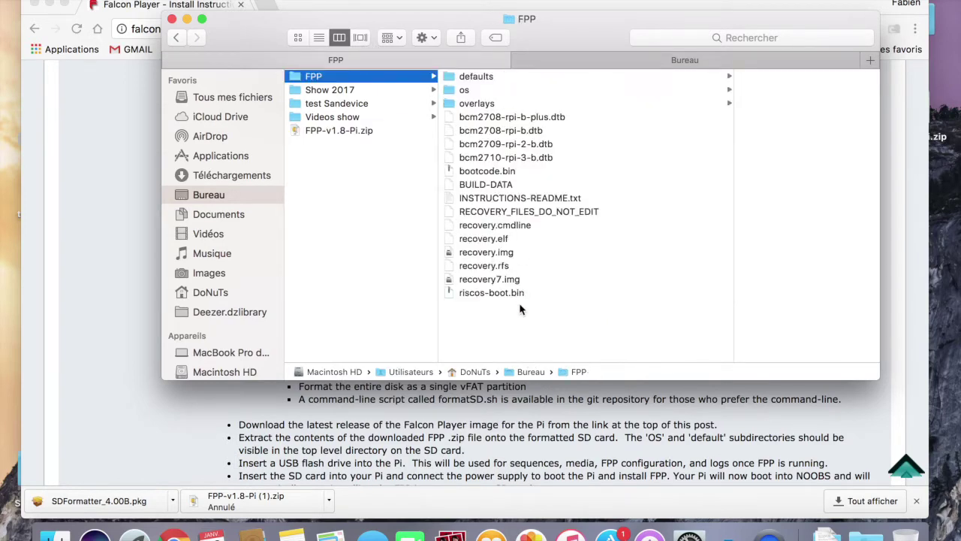
{"action": "left_click", "coordinate": [539, 323]}
{"action": "left_click_drag", "start_coordinate": [512, 325], "coordinate": [487, 75]}
{"action": "right_click", "coordinate": [487, 77]}
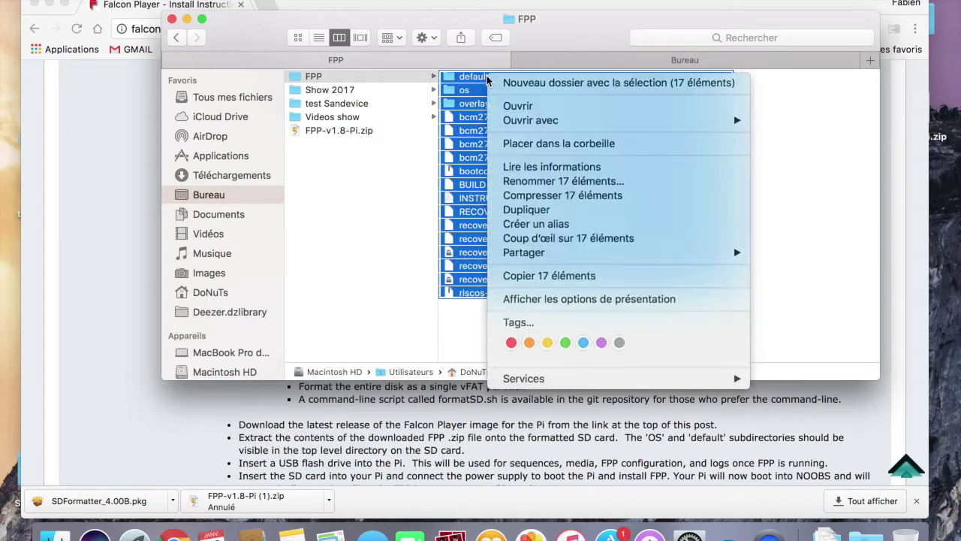
{"action": "left_click", "coordinate": [530, 279]}
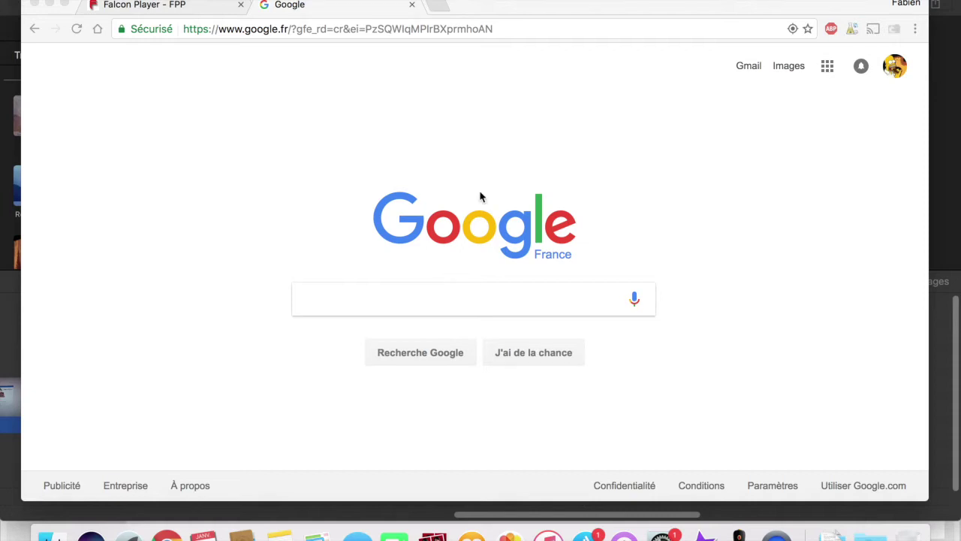
Switch to the browser and load the Falcon Player web interface at 192.168.0.115.
{"action": "left_click", "coordinate": [433, 30]}
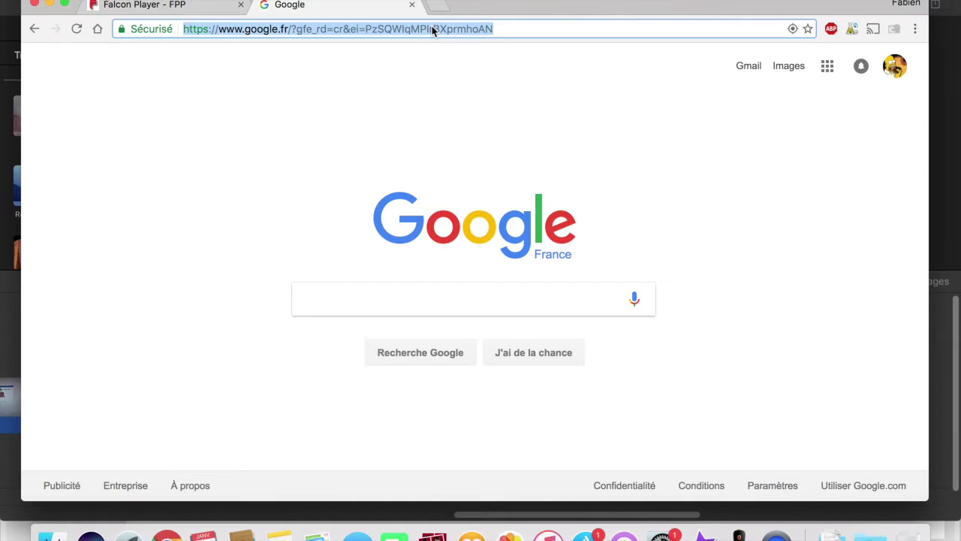
{"action": "type", "text": "192.168.0.115"}
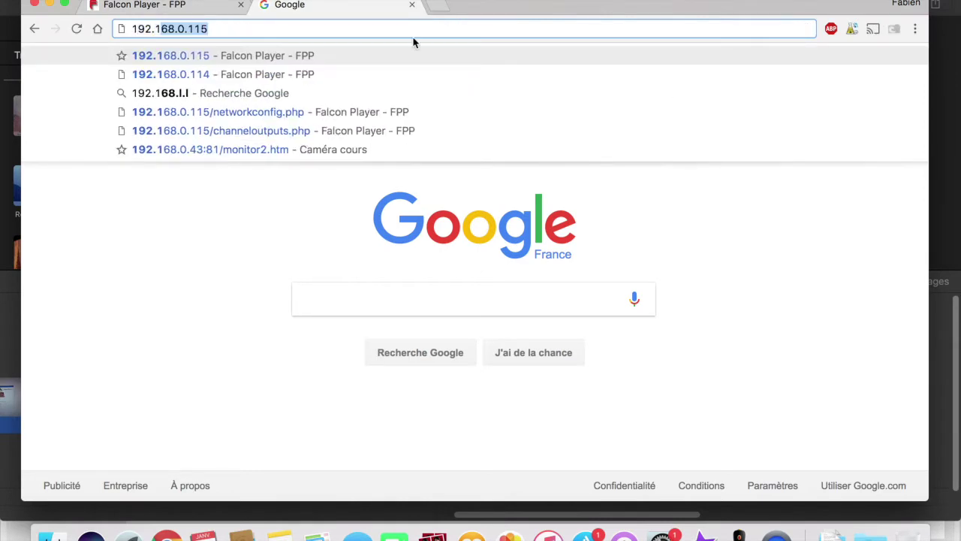
{"action": "left_click", "coordinate": [266, 63]}
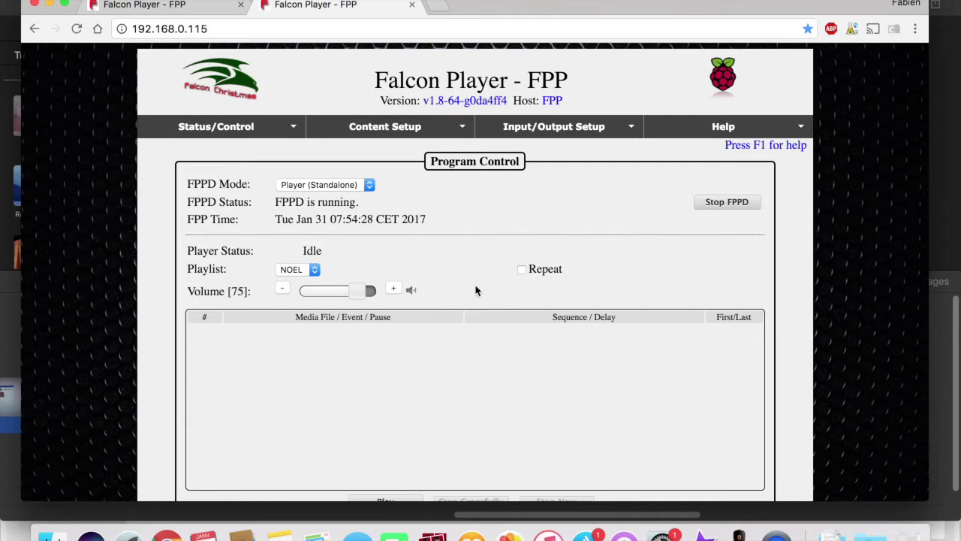
Examine the Program Control status page, including the available FPPD modes.
{"action": "scroll", "coordinate": [475, 291], "scroll_direction": "down", "scroll_amount": 1}
{"action": "scroll", "coordinate": [475, 291], "scroll_direction": "down", "scroll_amount": 3}
{"action": "scroll", "coordinate": [475, 290], "scroll_direction": "up", "scroll_amount": 4}
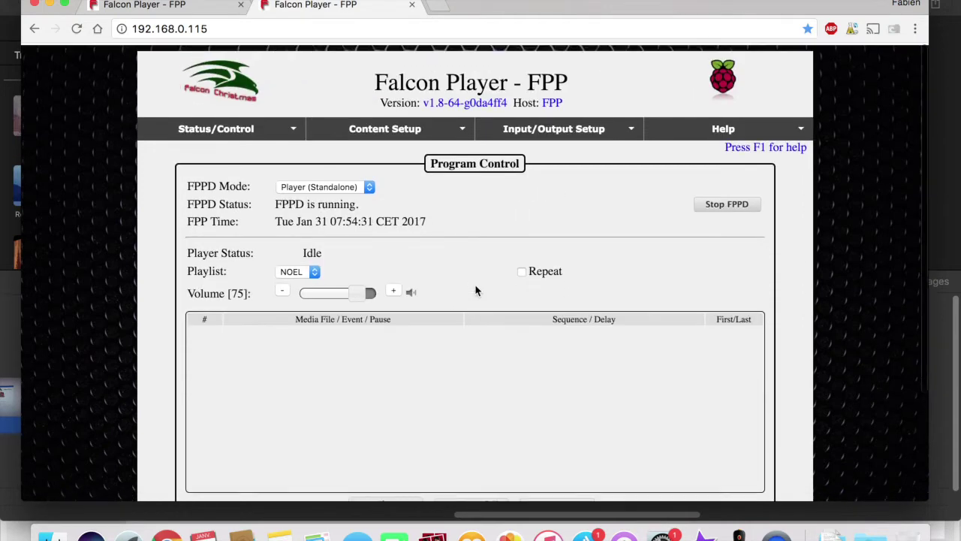
{"action": "scroll", "coordinate": [476, 291], "scroll_direction": "down", "scroll_amount": 1}
{"action": "scroll", "coordinate": [475, 290], "scroll_direction": "down", "scroll_amount": 1}
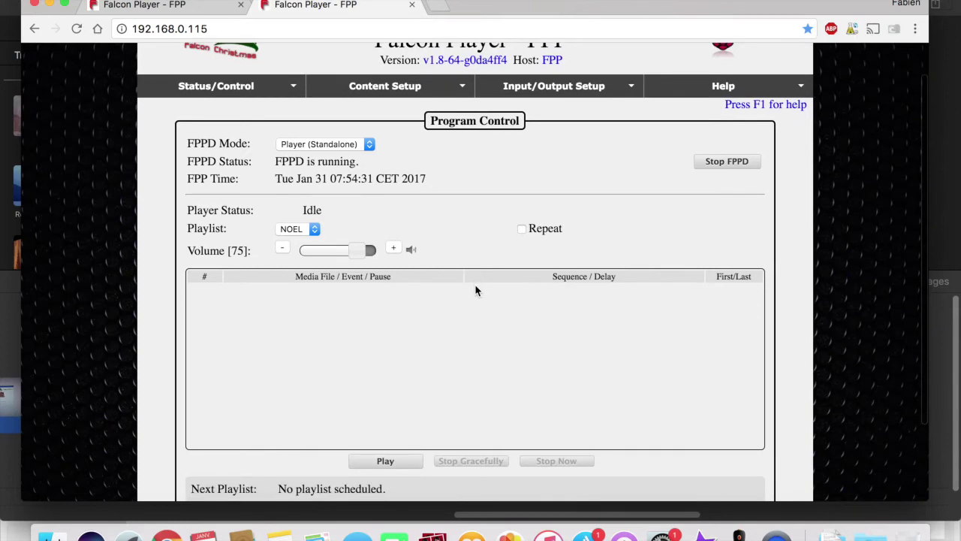
{"action": "left_click", "coordinate": [367, 144]}
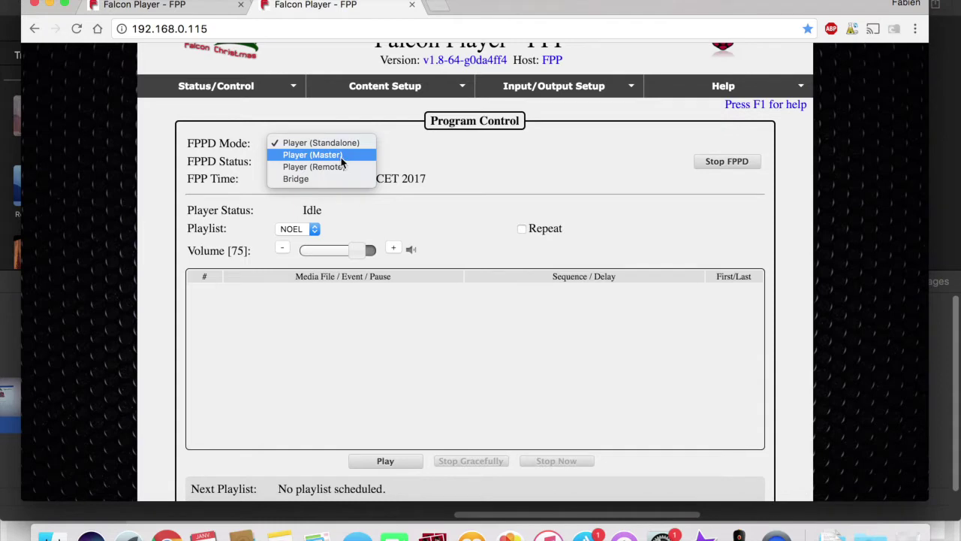
{"action": "left_click", "coordinate": [402, 152]}
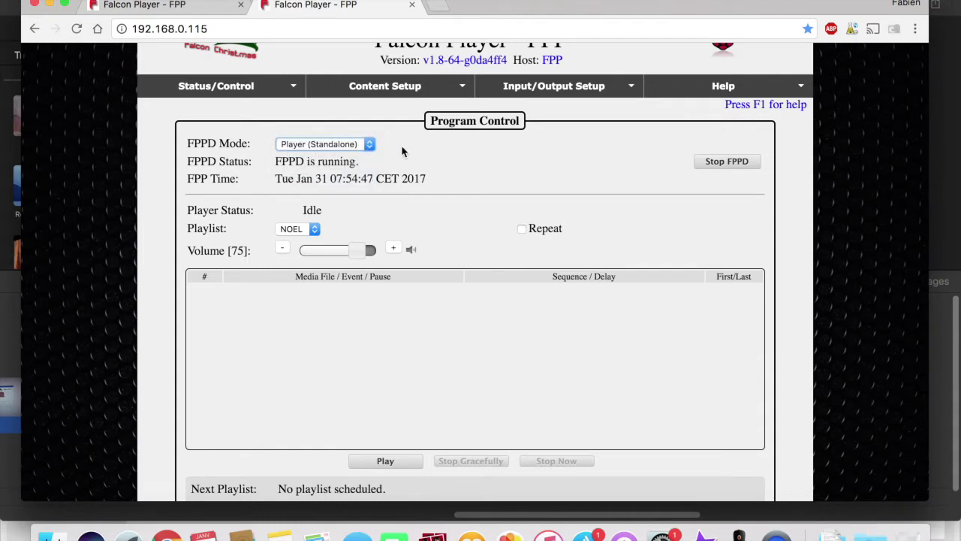
{"action": "scroll", "coordinate": [401, 151], "scroll_direction": "down", "scroll_amount": 3}
{"action": "scroll", "coordinate": [401, 151], "scroll_direction": "up", "scroll_amount": 4}
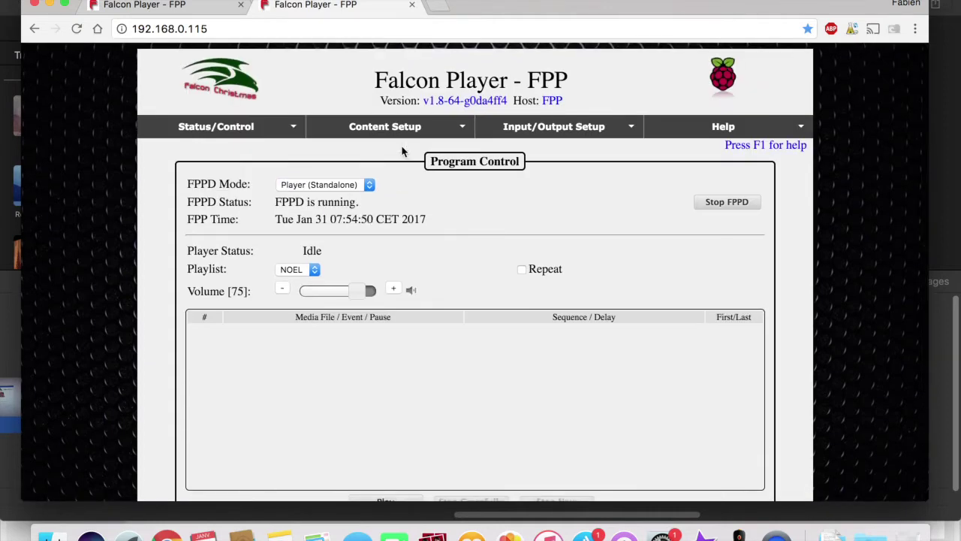
Open the Network configuration page and review the eth0 interface settings against the address used to reach the player.
{"action": "mouse_move", "coordinate": [269, 122]}
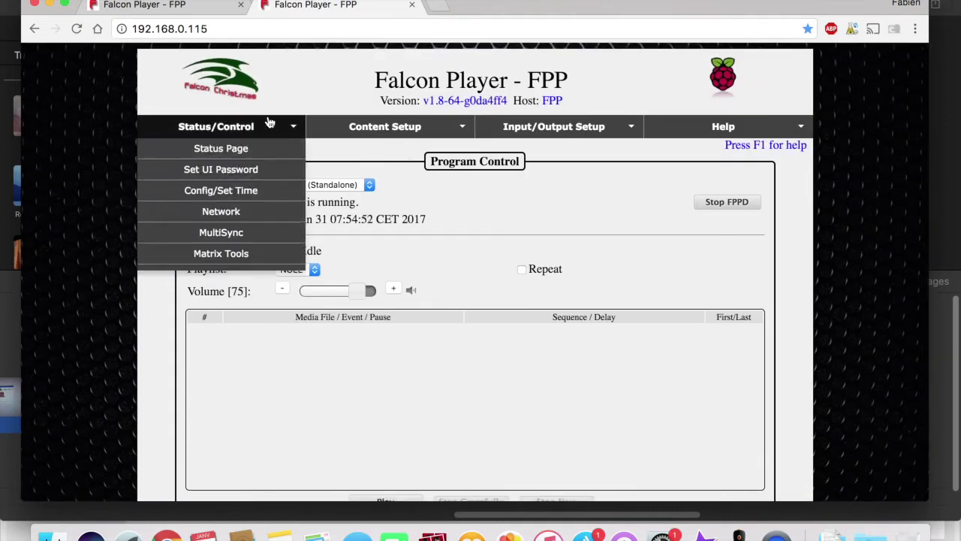
{"action": "left_click", "coordinate": [222, 213]}
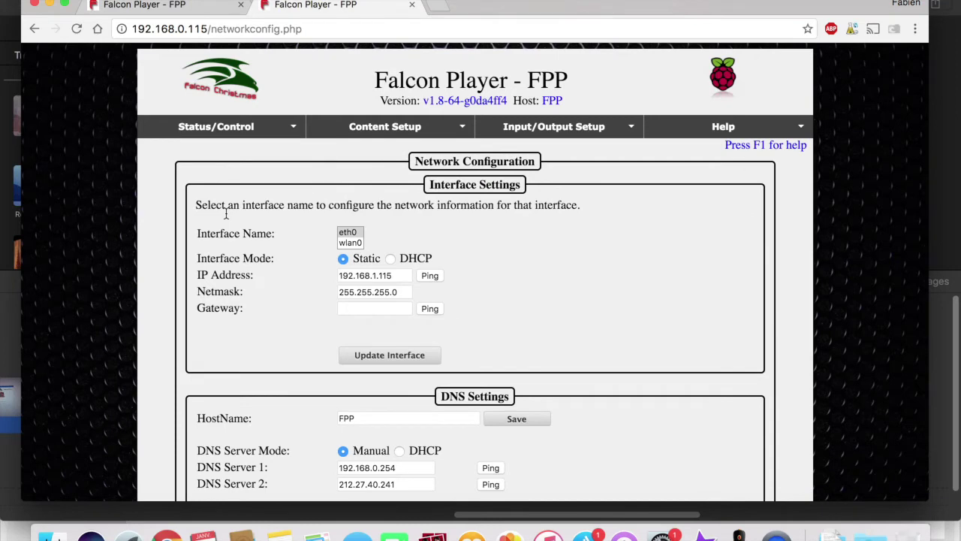
{"action": "scroll", "coordinate": [567, 330], "scroll_direction": "down", "scroll_amount": 2}
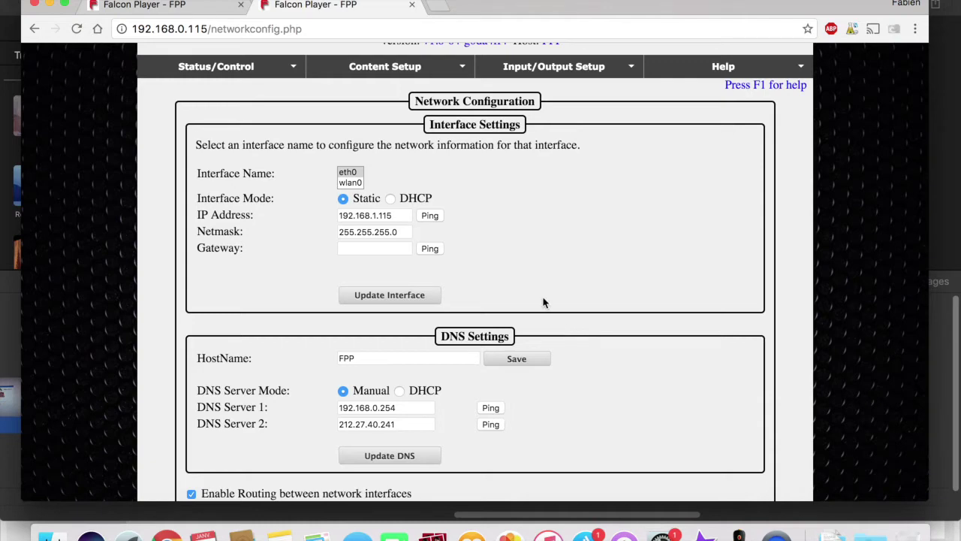
{"action": "scroll", "coordinate": [546, 304], "scroll_direction": "down", "scroll_amount": 1}
{"action": "left_click", "coordinate": [349, 151]}
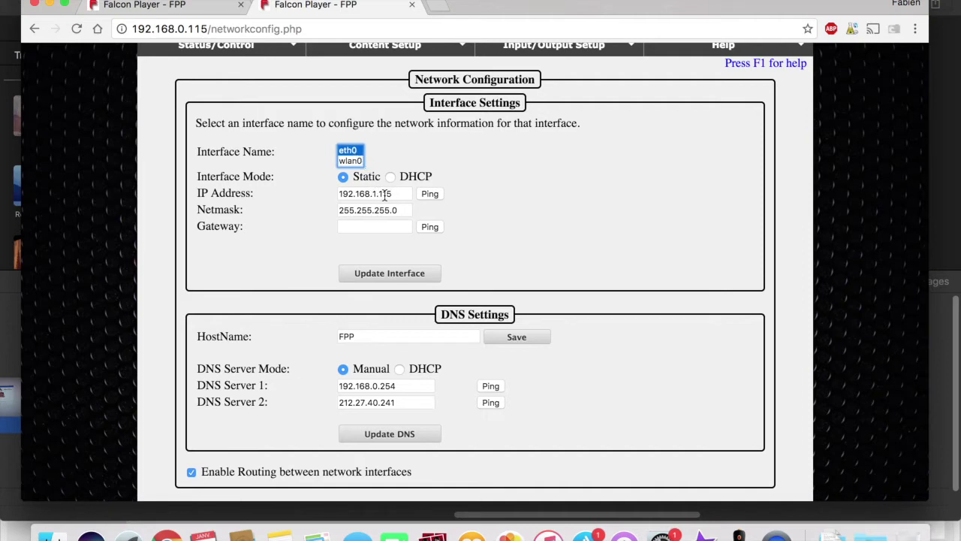
{"action": "left_click", "coordinate": [191, 28]}
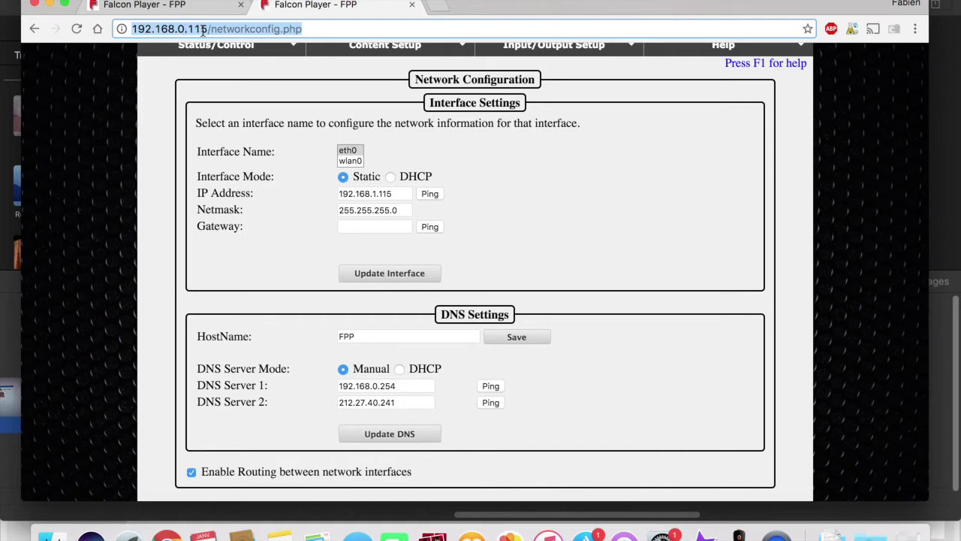
{"action": "left_click", "coordinate": [321, 245]}
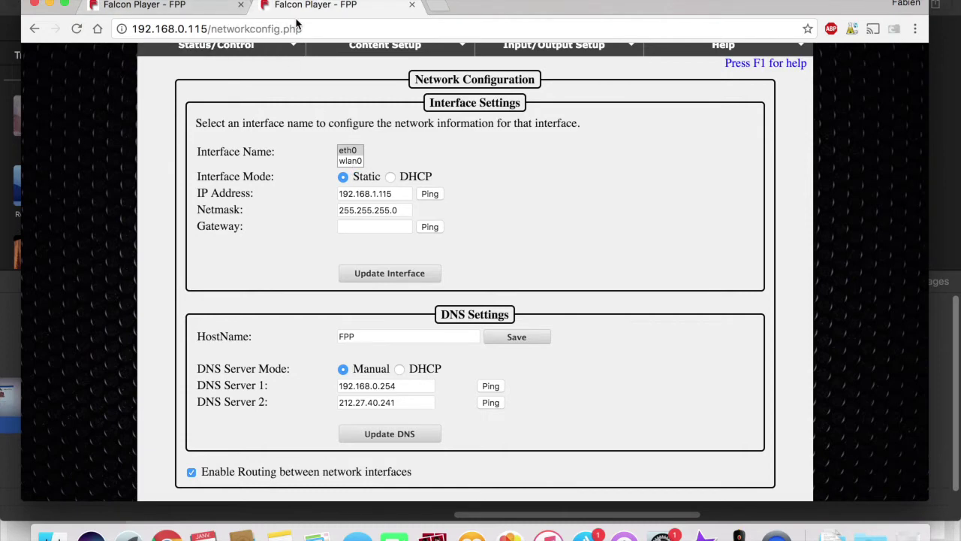
Switch to the other Falcon Player page and review the static IP, netmask and gateway settings of wlan0.
{"action": "left_click", "coordinate": [192, 8]}
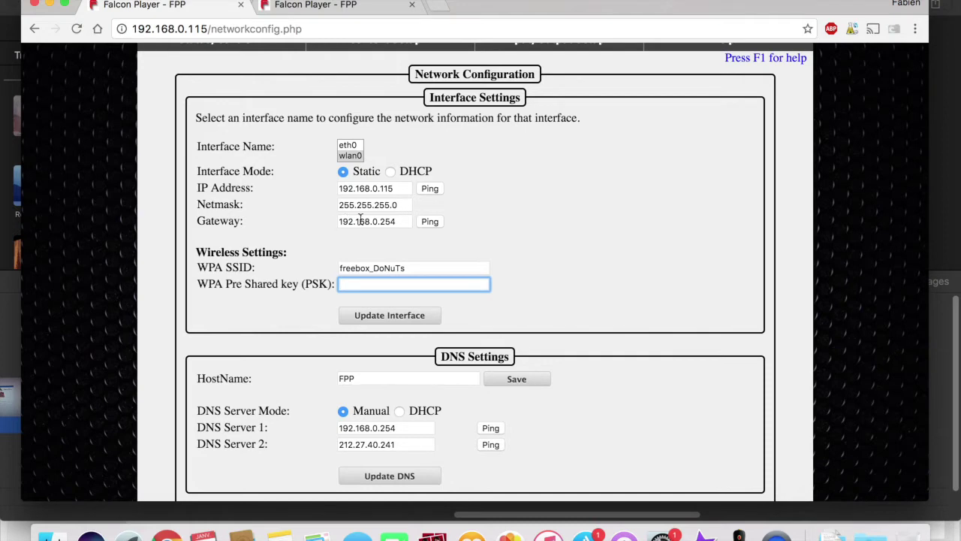
{"action": "left_click", "coordinate": [402, 221]}
{"action": "left_click_drag", "start_coordinate": [403, 222], "coordinate": [326, 217]}
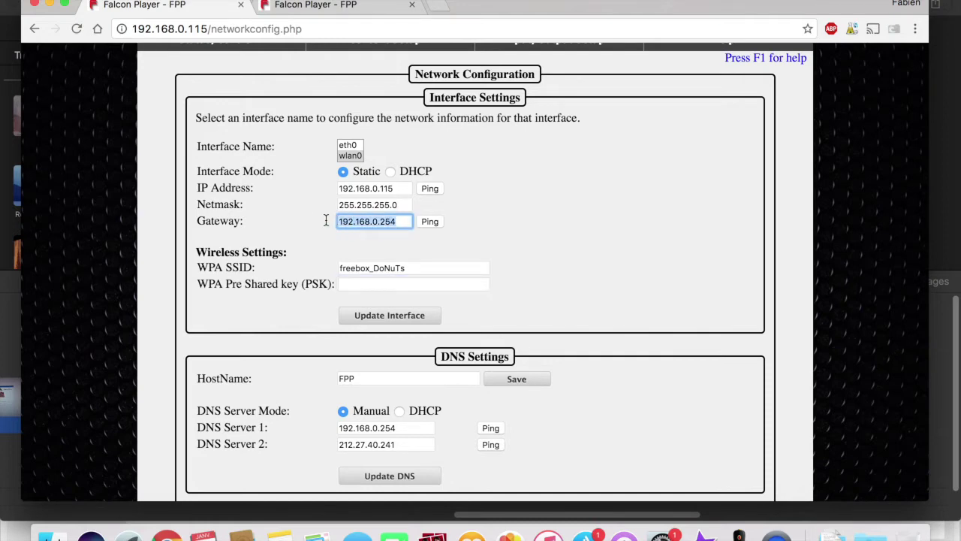
{"action": "left_click", "coordinate": [399, 221]}
{"action": "left_click", "coordinate": [427, 244]}
{"action": "scroll", "coordinate": [427, 244], "scroll_direction": "down", "scroll_amount": 1}
{"action": "scroll", "coordinate": [427, 245], "scroll_direction": "down", "scroll_amount": 3}
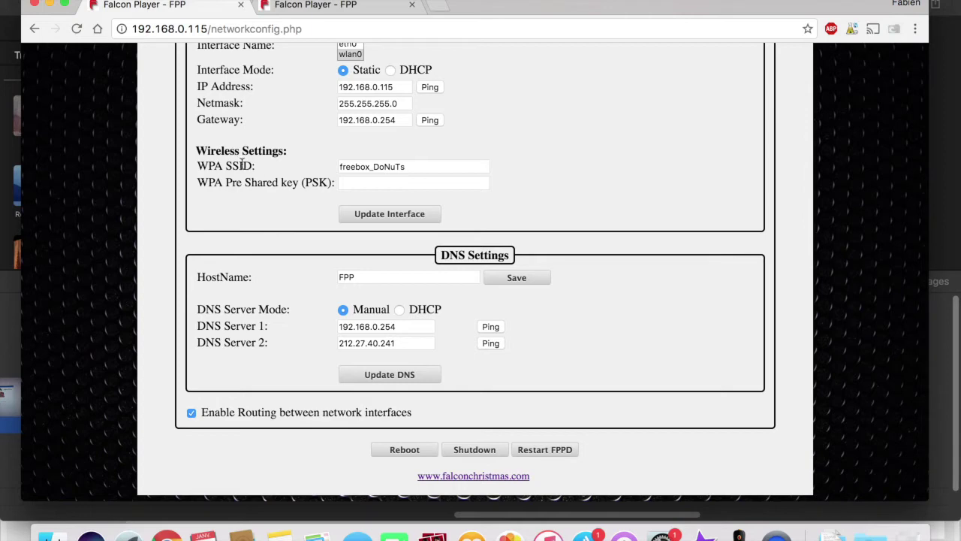
Examine the wireless SSID and pre-shared key fields of wlan0 and the DNS settings below them.
{"action": "left_click", "coordinate": [414, 166]}
{"action": "left_click_drag", "start_coordinate": [414, 166], "coordinate": [330, 165]}
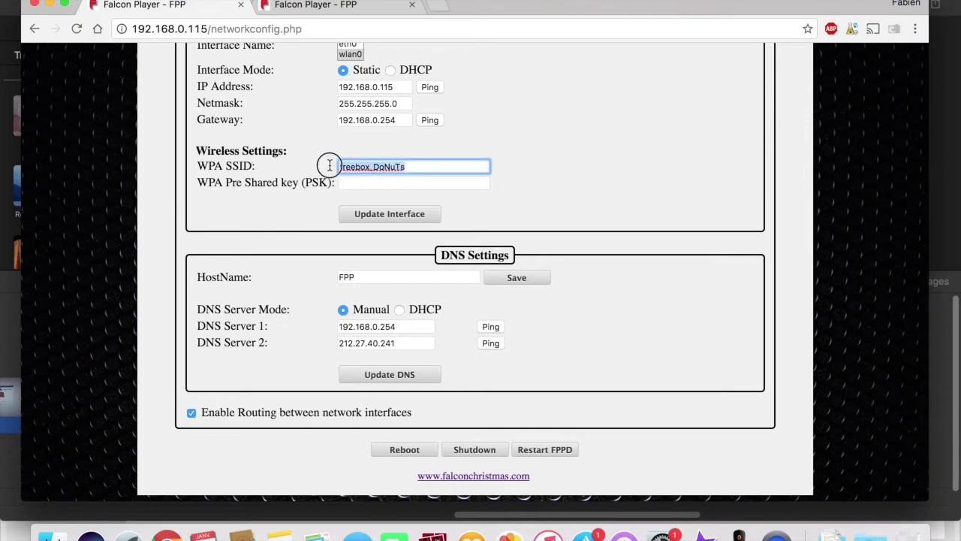
{"action": "left_click", "coordinate": [416, 168]}
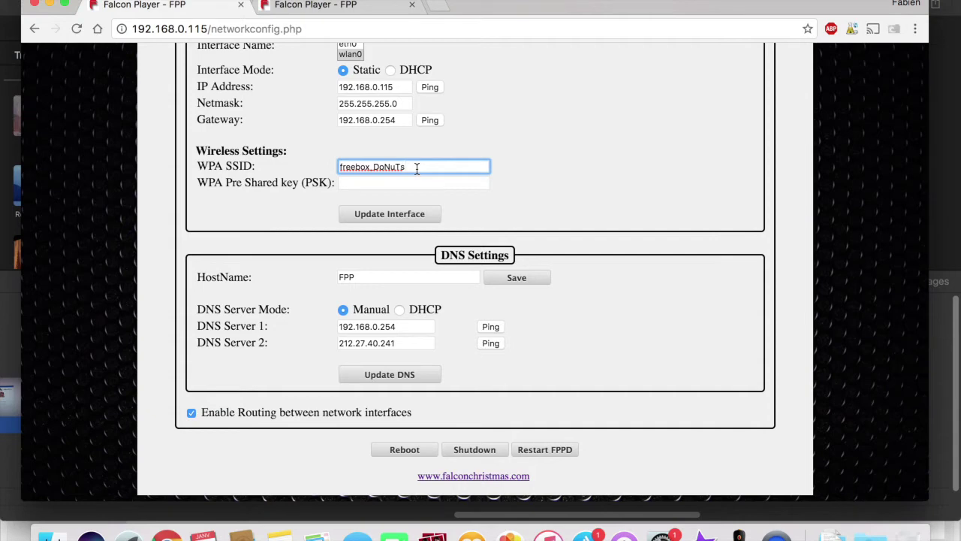
{"action": "left_click", "coordinate": [405, 184]}
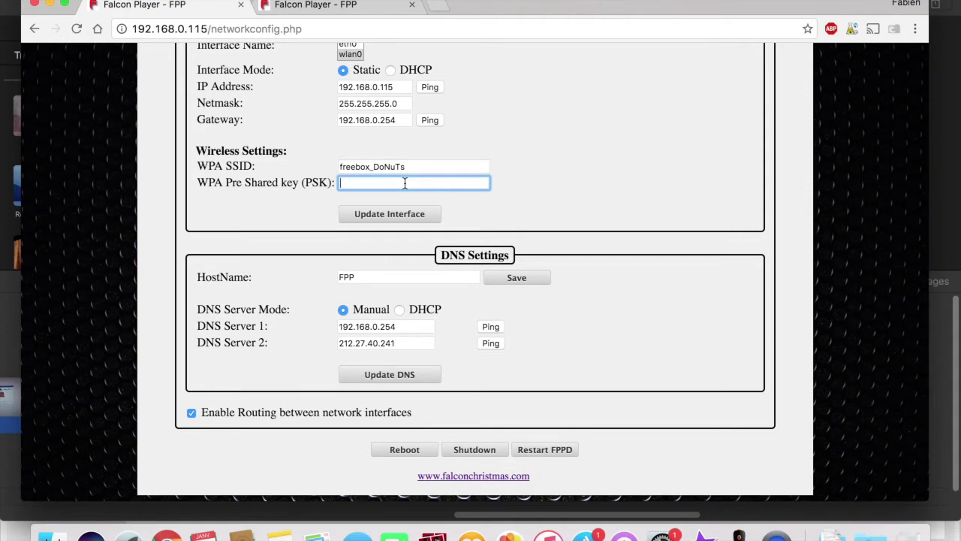
{"action": "scroll", "coordinate": [484, 214], "scroll_direction": "up", "scroll_amount": 3}
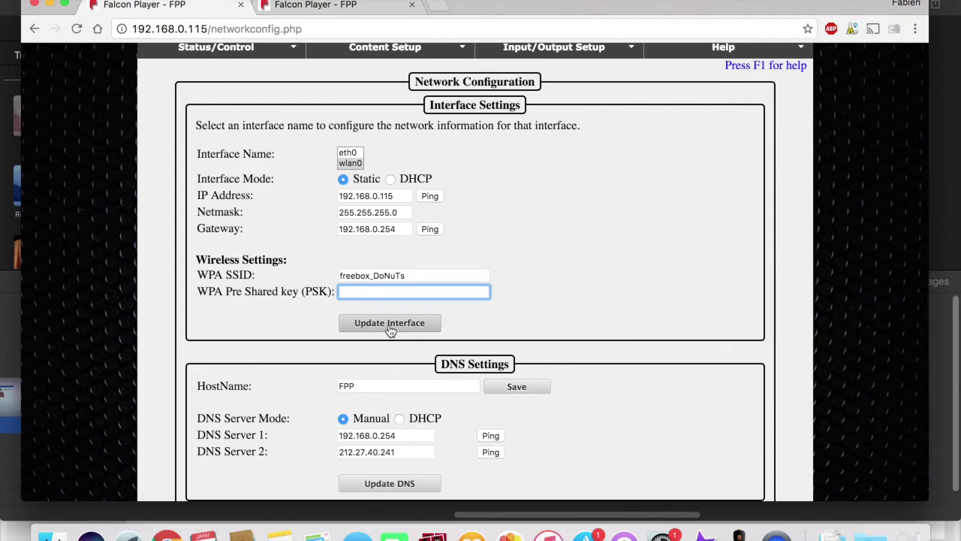
{"action": "scroll", "coordinate": [390, 331], "scroll_direction": "down", "scroll_amount": 3}
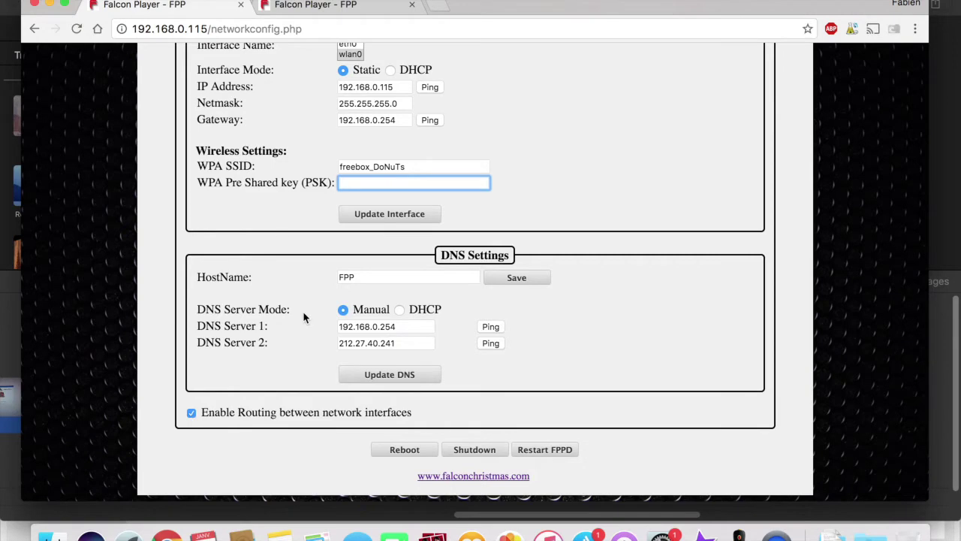
{"action": "scroll", "coordinate": [307, 319], "scroll_direction": "up", "scroll_amount": 3}
{"action": "scroll", "coordinate": [278, 387], "scroll_direction": "down", "scroll_amount": 3}
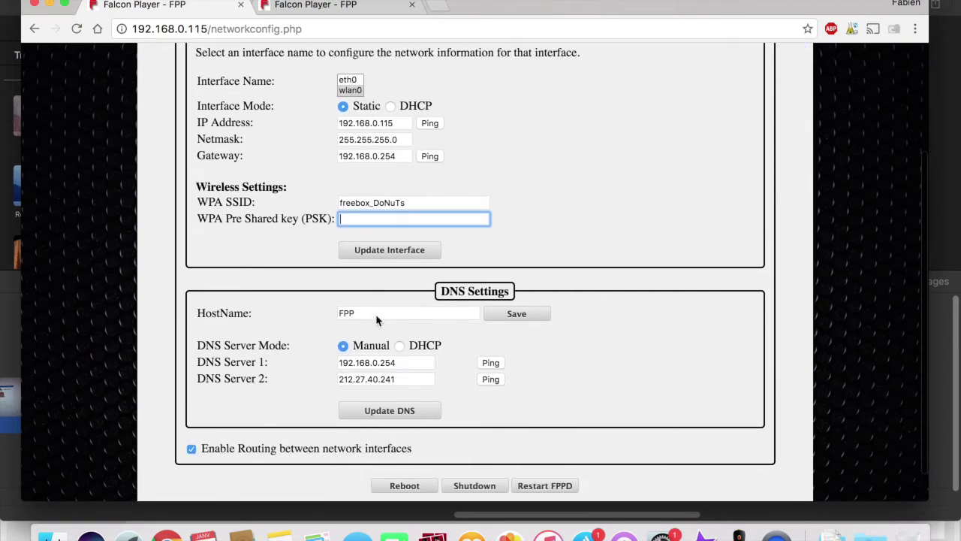
{"action": "scroll", "coordinate": [257, 406], "scroll_direction": "up", "scroll_amount": 5}
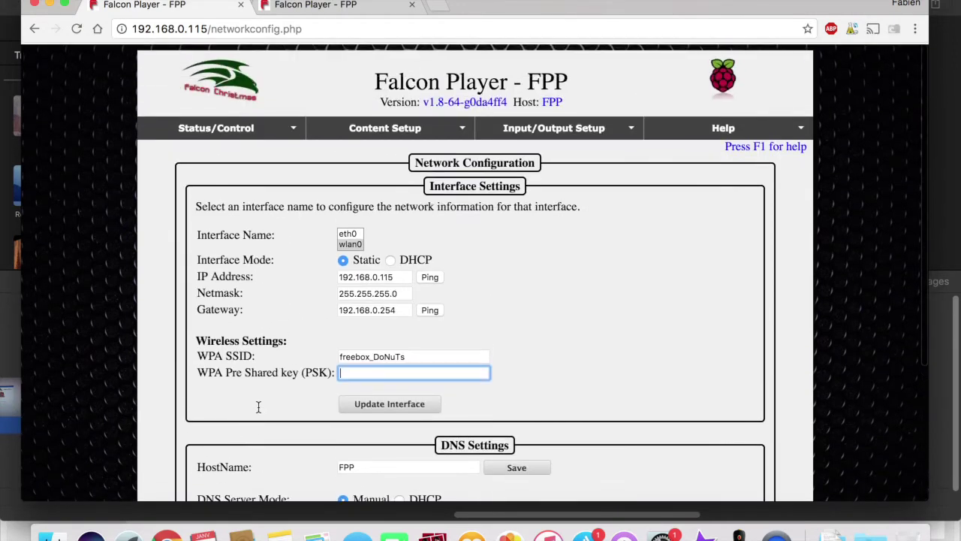
Close the browser page showing the wlan0 settings and open the Config/Set Time page in the remaining one.
{"action": "left_click", "coordinate": [241, 6]}
{"action": "scroll", "coordinate": [264, 101], "scroll_direction": "up", "scroll_amount": 2}
{"action": "mouse_move", "coordinate": [264, 101]}
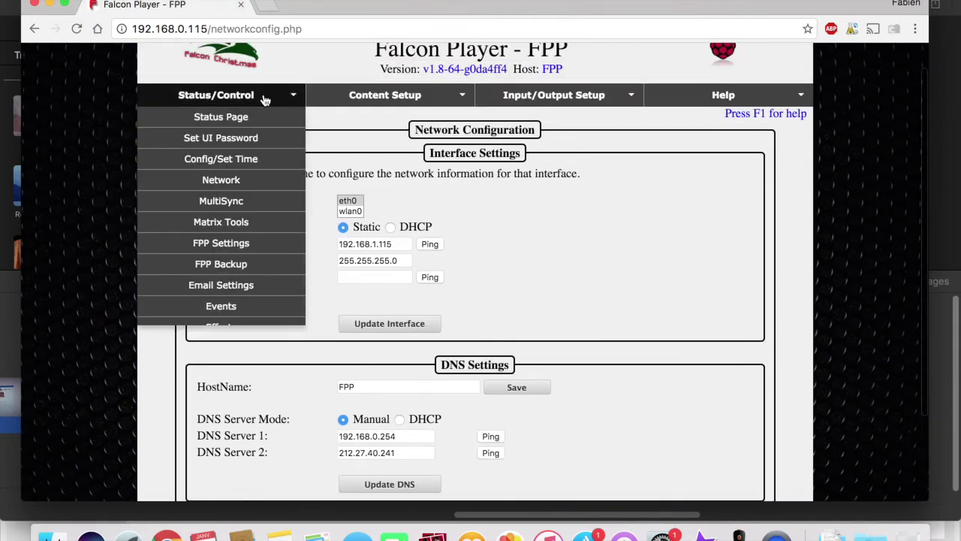
{"action": "left_click", "coordinate": [258, 163]}
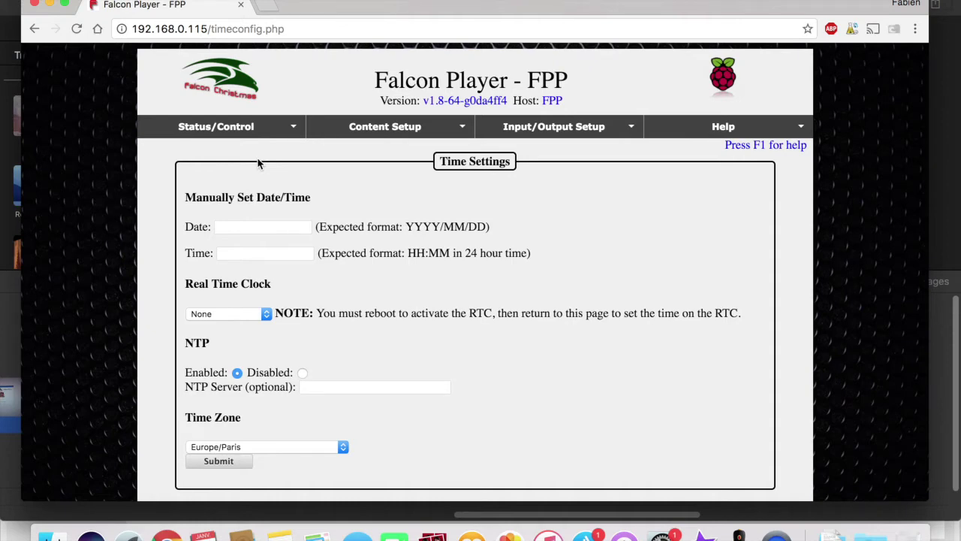
Choose Europe/Paris as the time zone and submit the time settings.
{"action": "scroll", "coordinate": [370, 315], "scroll_direction": "down", "scroll_amount": 2}
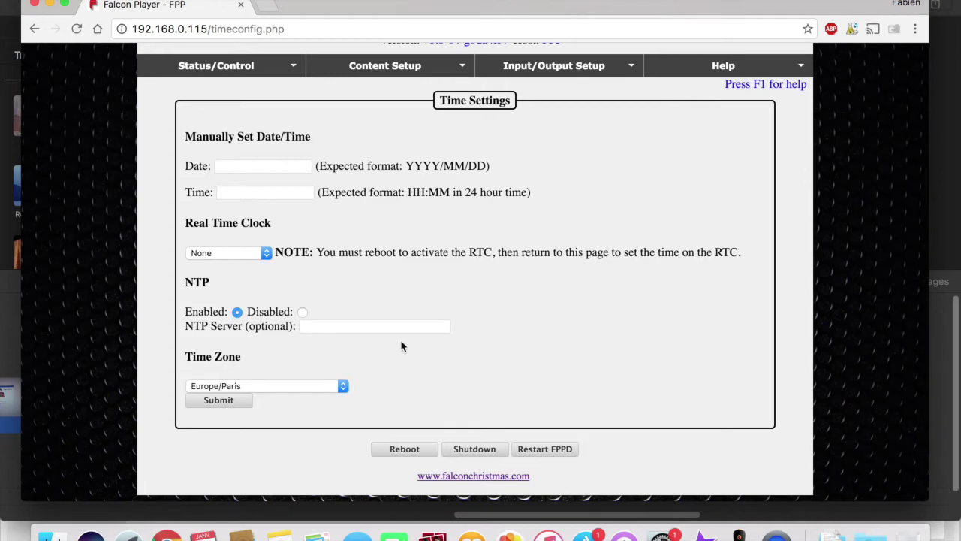
{"action": "left_click", "coordinate": [342, 386]}
{"action": "left_click", "coordinate": [243, 386]}
{"action": "left_click", "coordinate": [328, 389]}
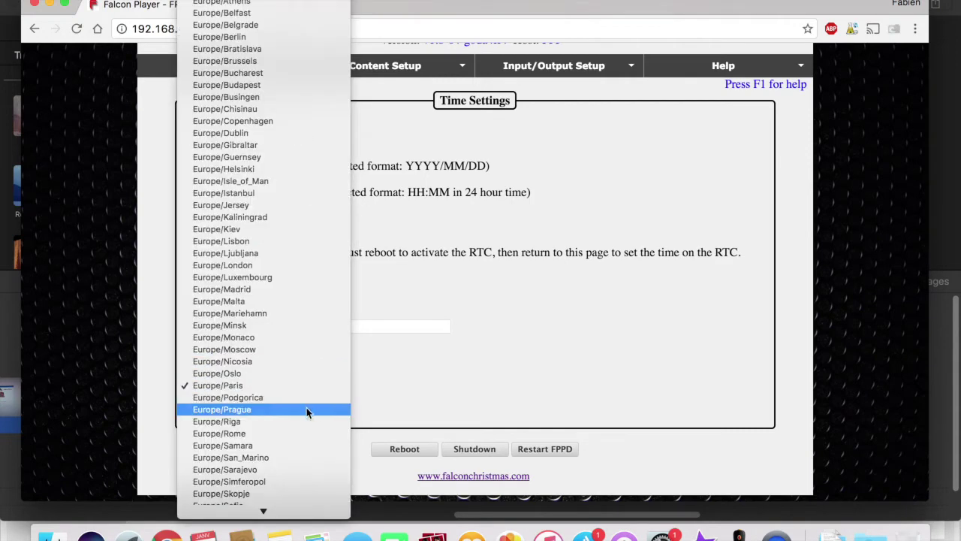
{"action": "left_click", "coordinate": [309, 386]}
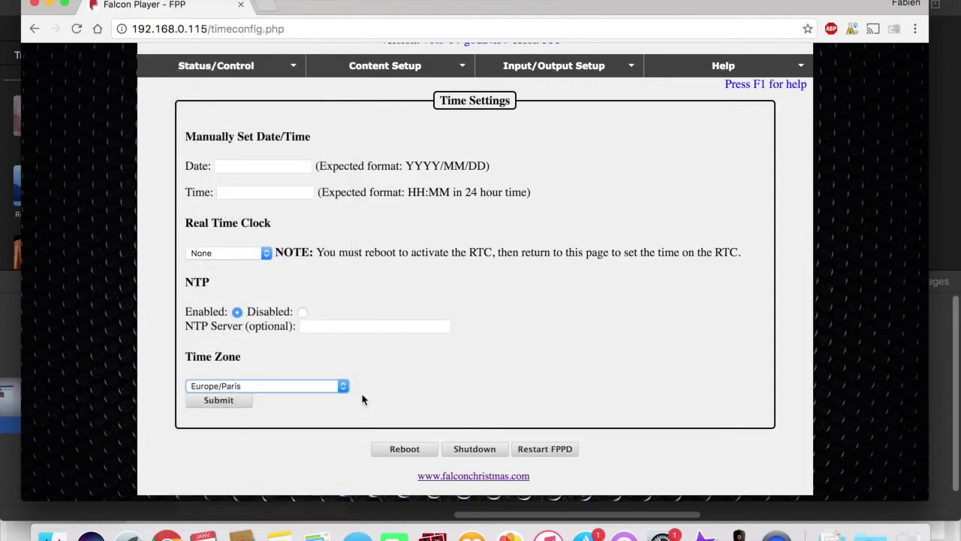
{"action": "left_click", "coordinate": [219, 405]}
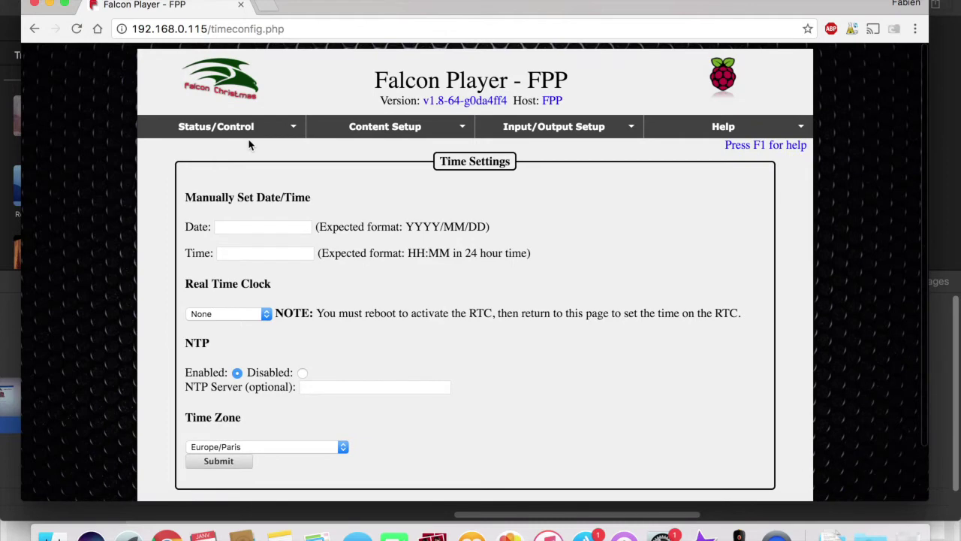
Open the FPP Settings page and review the global options for display, audio output, external storage and logging.
{"action": "mouse_move", "coordinate": [255, 129]}
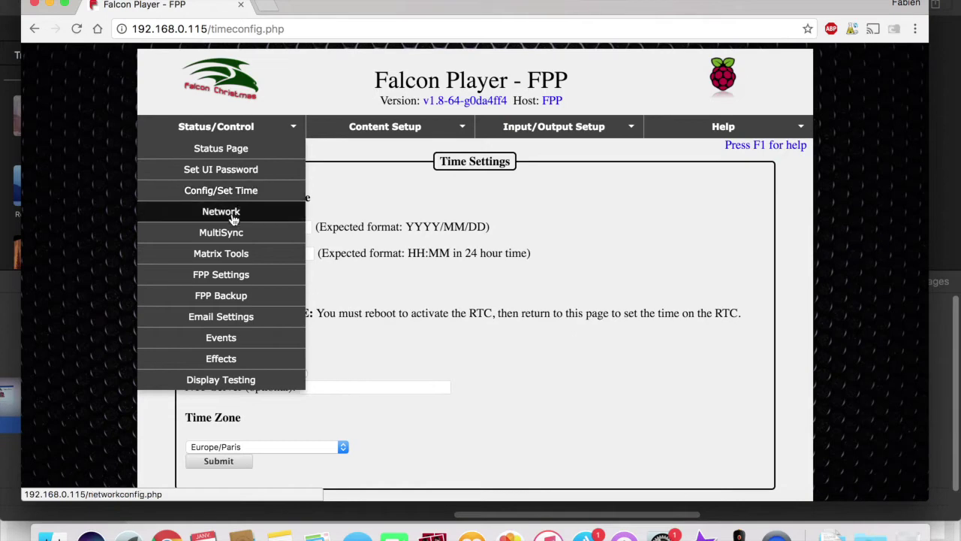
{"action": "left_click", "coordinate": [227, 275]}
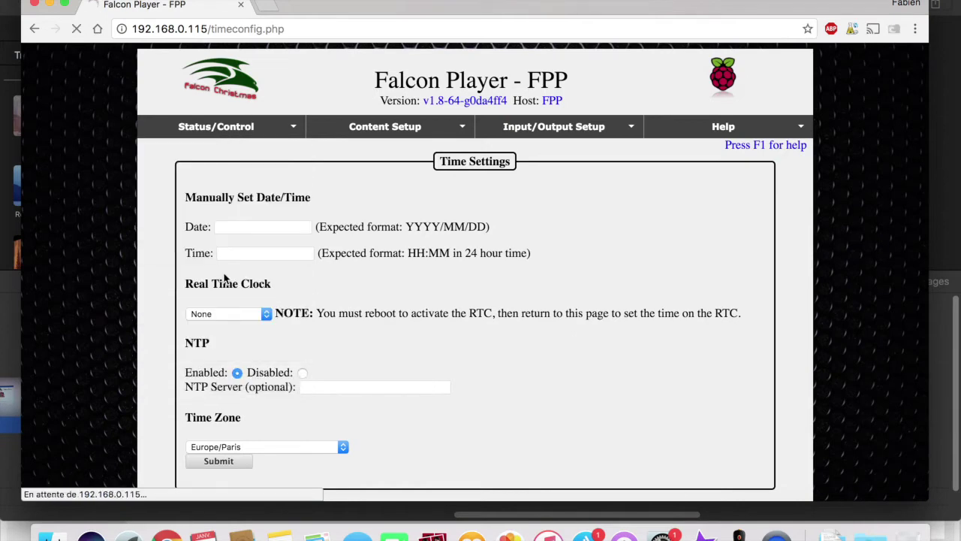
{"action": "scroll", "coordinate": [359, 330], "scroll_direction": "down", "scroll_amount": 3}
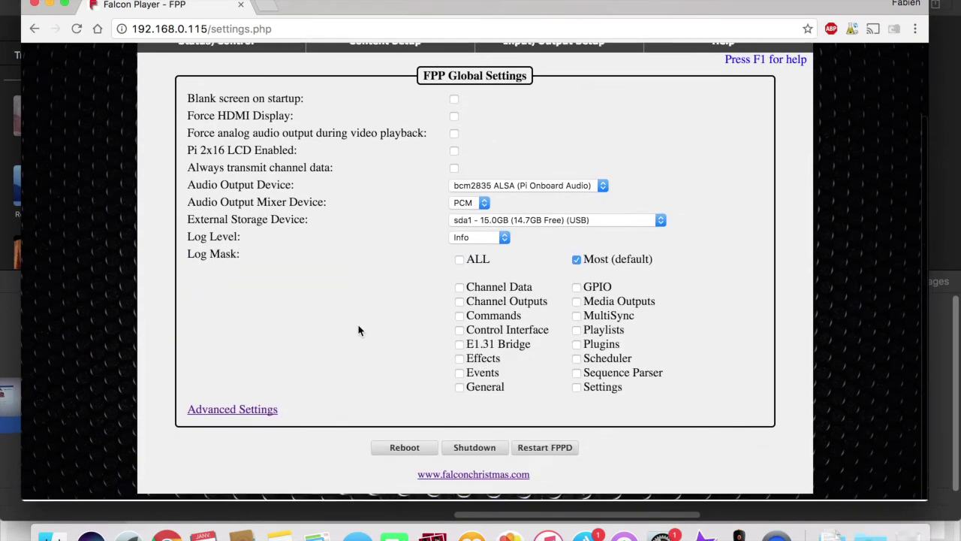
{"action": "scroll", "coordinate": [359, 330], "scroll_direction": "up", "scroll_amount": 3}
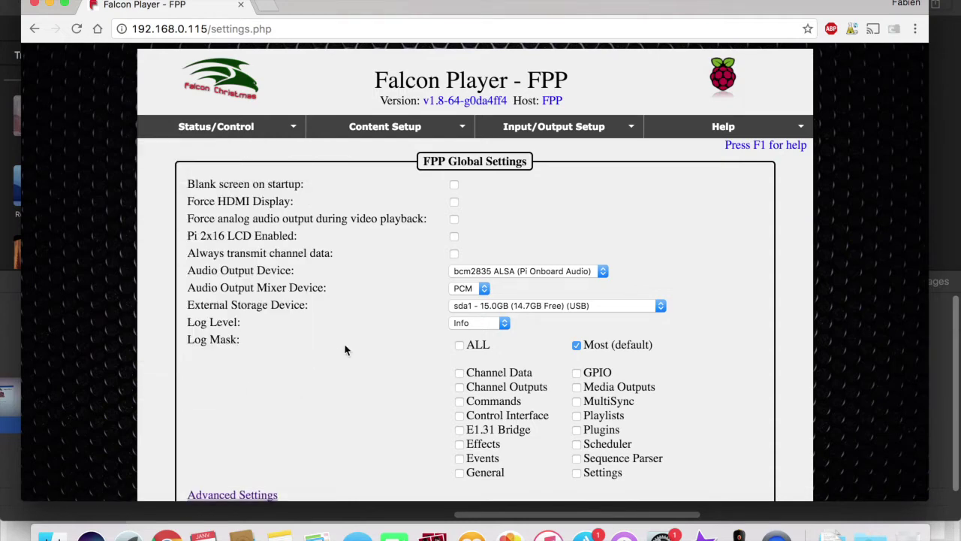
Open the Channel Outputs page and review the E1.31 output settings and universe table.
{"action": "mouse_move", "coordinate": [417, 129]}
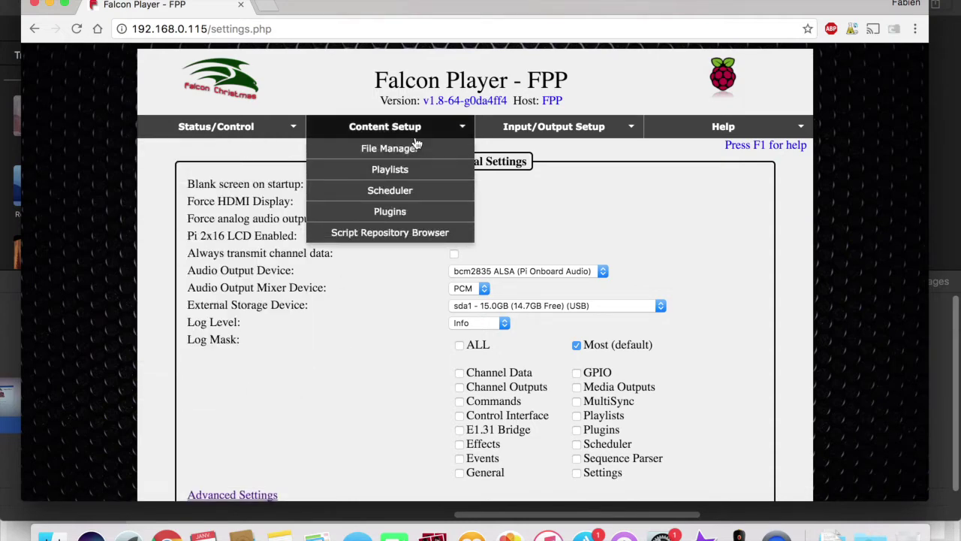
{"action": "mouse_move", "coordinate": [539, 134]}
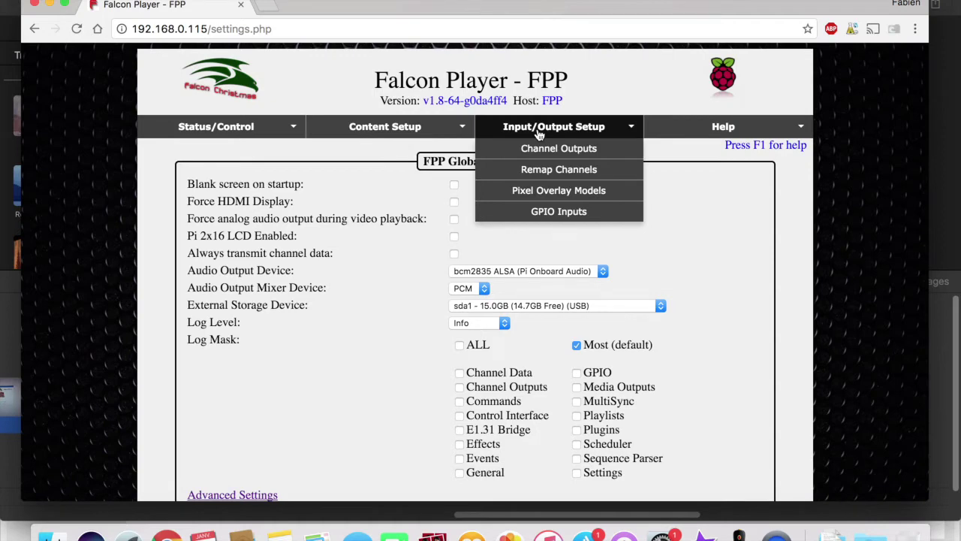
{"action": "left_click", "coordinate": [558, 155]}
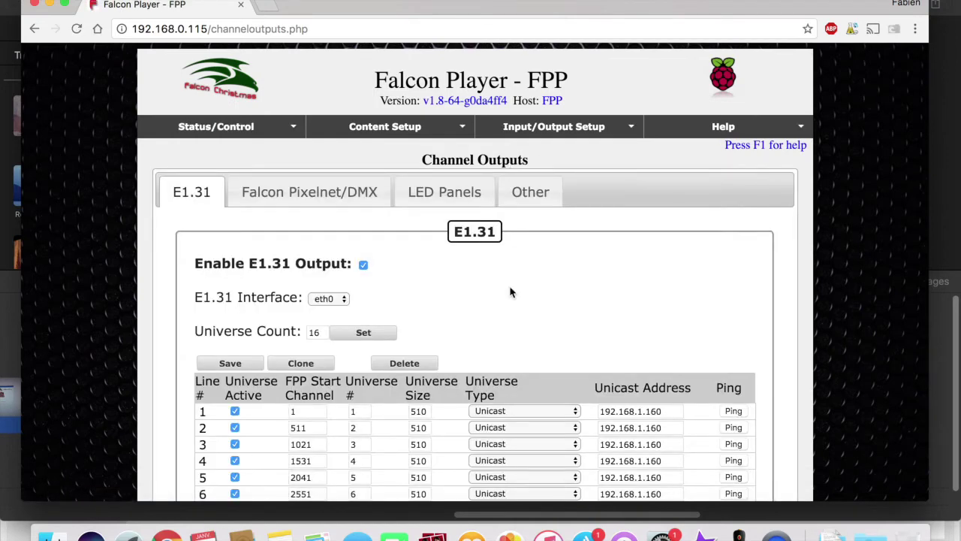
{"action": "scroll", "coordinate": [510, 292], "scroll_direction": "down", "scroll_amount": 3}
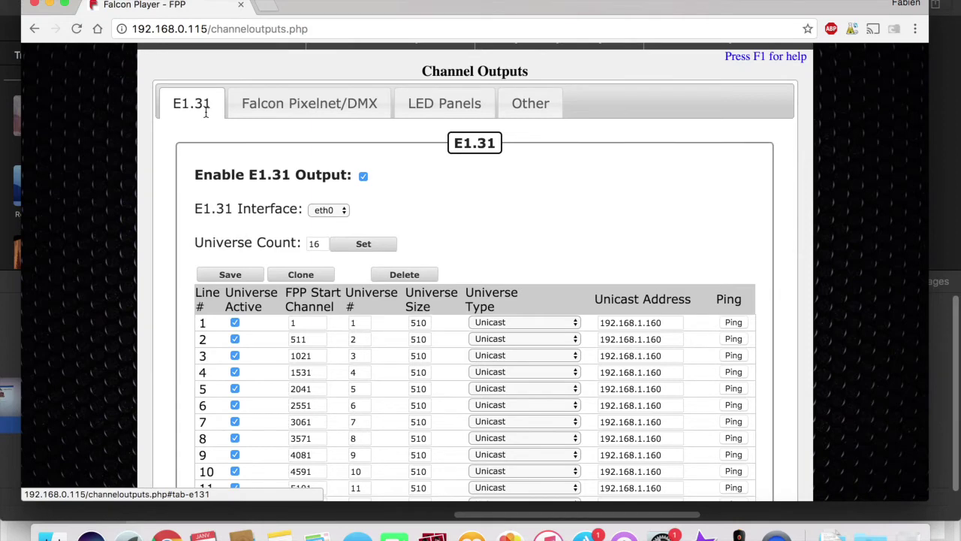
{"action": "scroll", "coordinate": [483, 259], "scroll_direction": "down", "scroll_amount": 2}
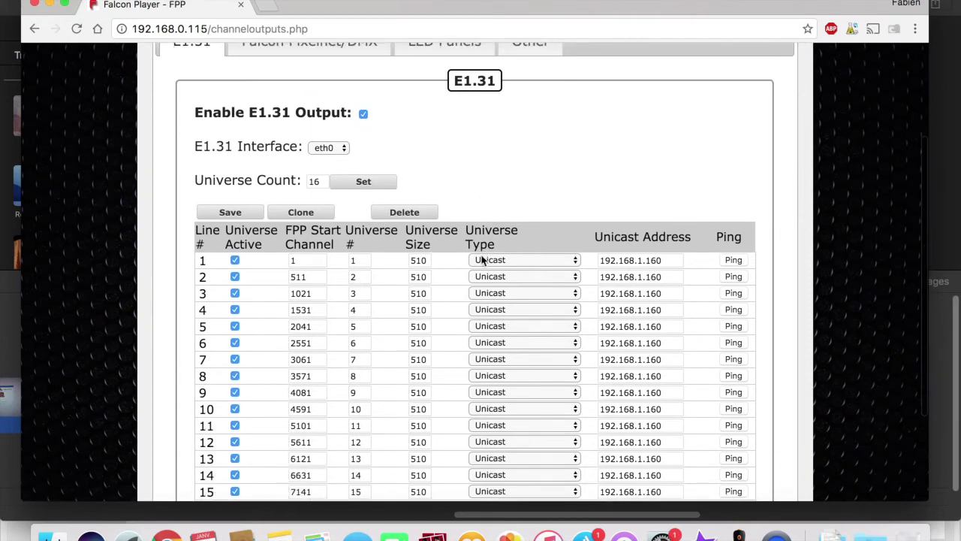
Switch the E1.31 output off and back on, and select eth0 as the E1.31 interface.
{"action": "left_click", "coordinate": [363, 115]}
{"action": "scroll", "coordinate": [363, 121], "scroll_direction": "up", "scroll_amount": 1}
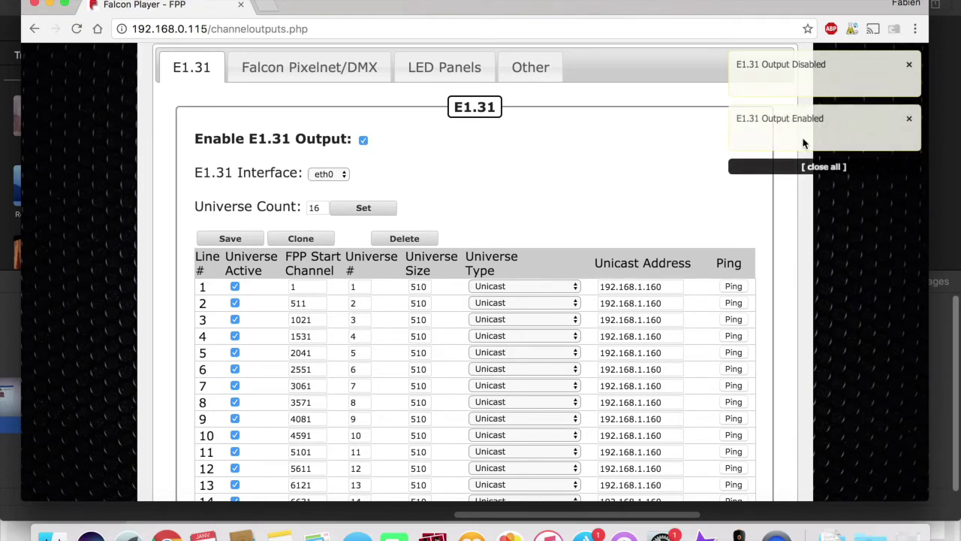
{"action": "scroll", "coordinate": [571, 150], "scroll_direction": "down", "scroll_amount": 3}
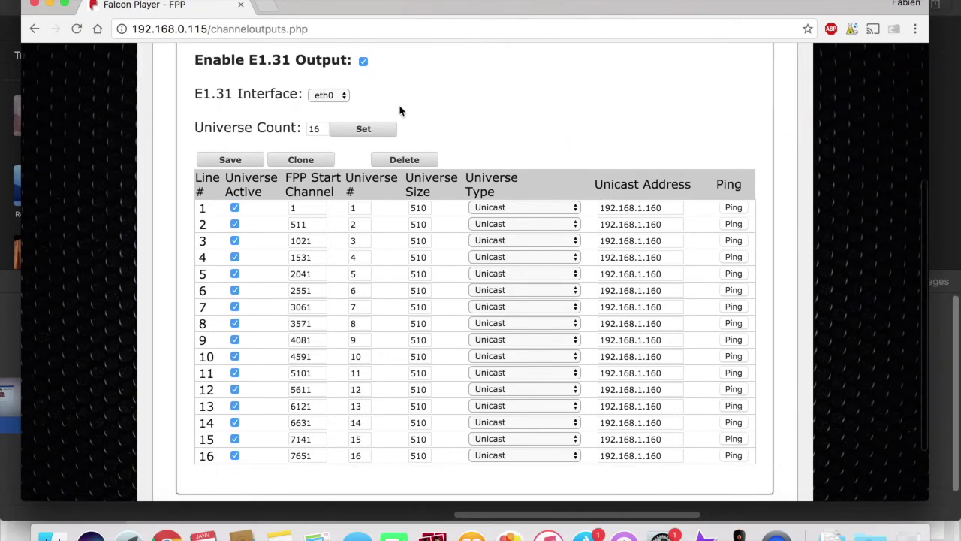
{"action": "left_click", "coordinate": [333, 97]}
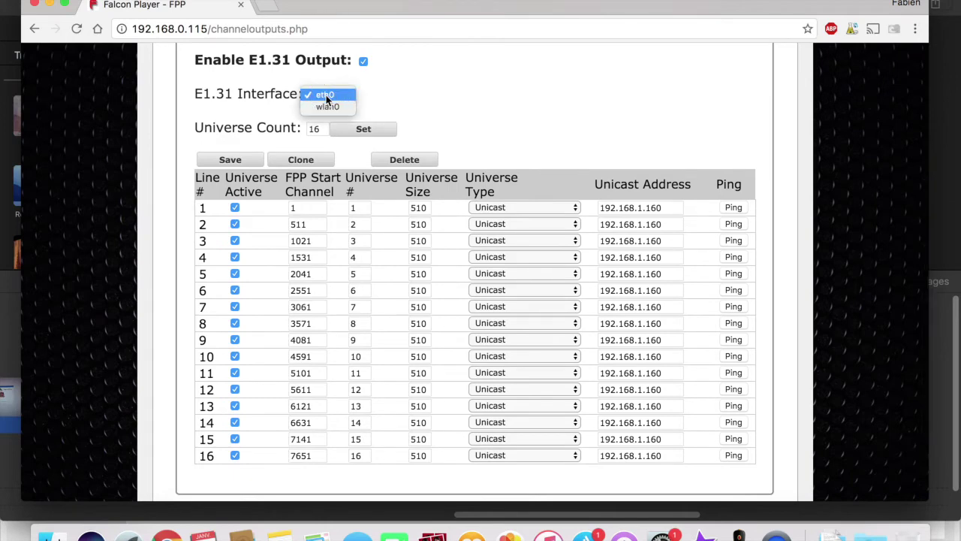
{"action": "left_click", "coordinate": [326, 95]}
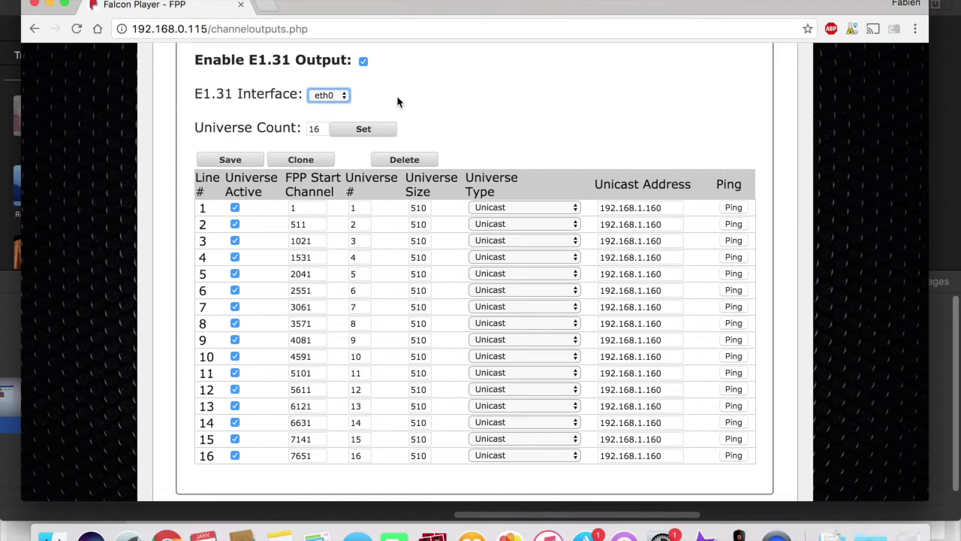
Examine the E1.31 universe count and the universe sizes of the first three lines.
{"action": "double_click", "coordinate": [311, 128]}
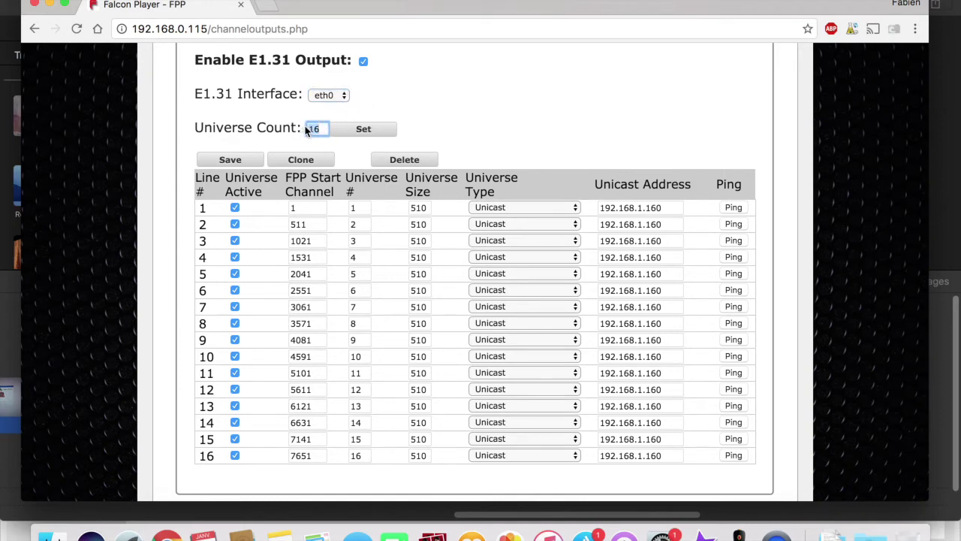
{"action": "scroll", "coordinate": [321, 262], "scroll_direction": "down", "scroll_amount": 3}
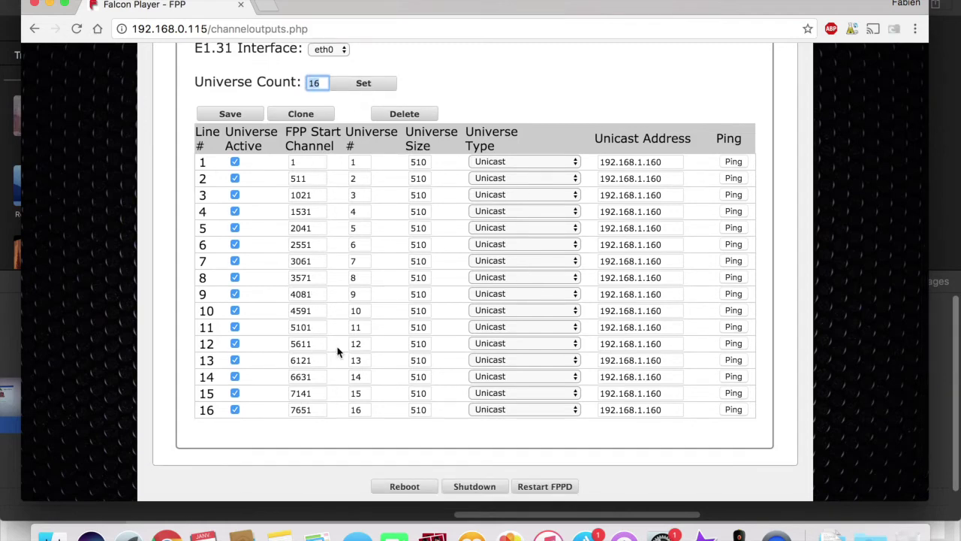
{"action": "scroll", "coordinate": [343, 297], "scroll_direction": "up", "scroll_amount": 3}
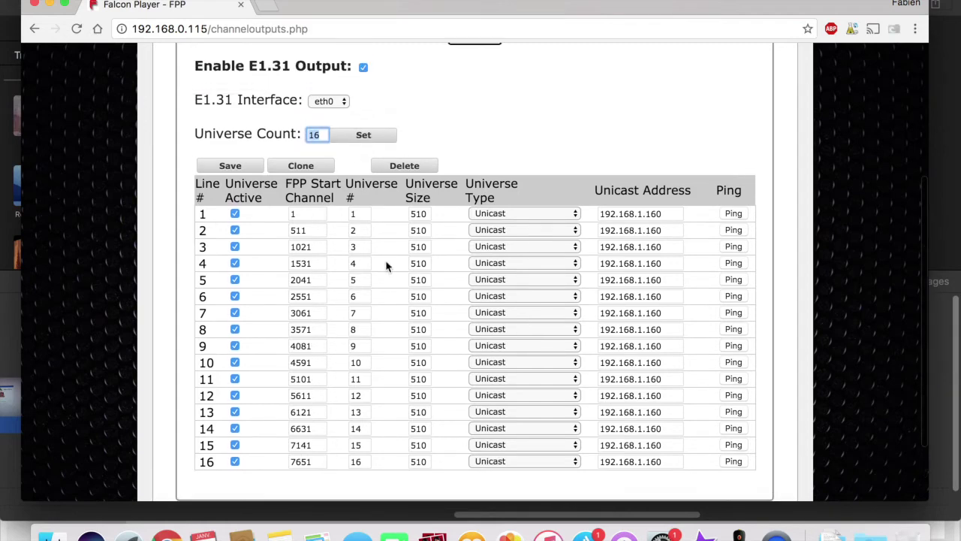
{"action": "double_click", "coordinate": [419, 214]}
{"action": "double_click", "coordinate": [416, 230]}
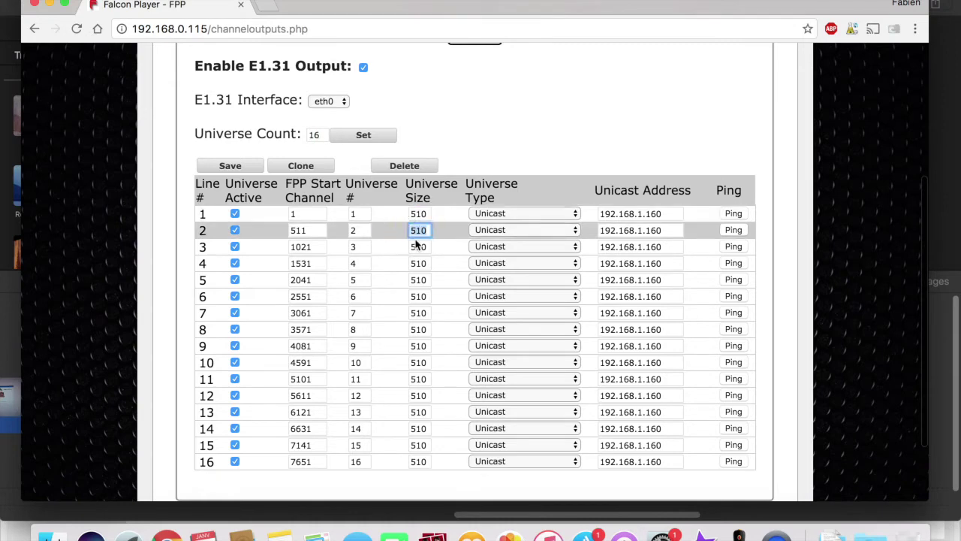
{"action": "double_click", "coordinate": [419, 246]}
Choose Unicast as the universe type of line 1 and examine its unicast address.
{"action": "left_click", "coordinate": [544, 214]}
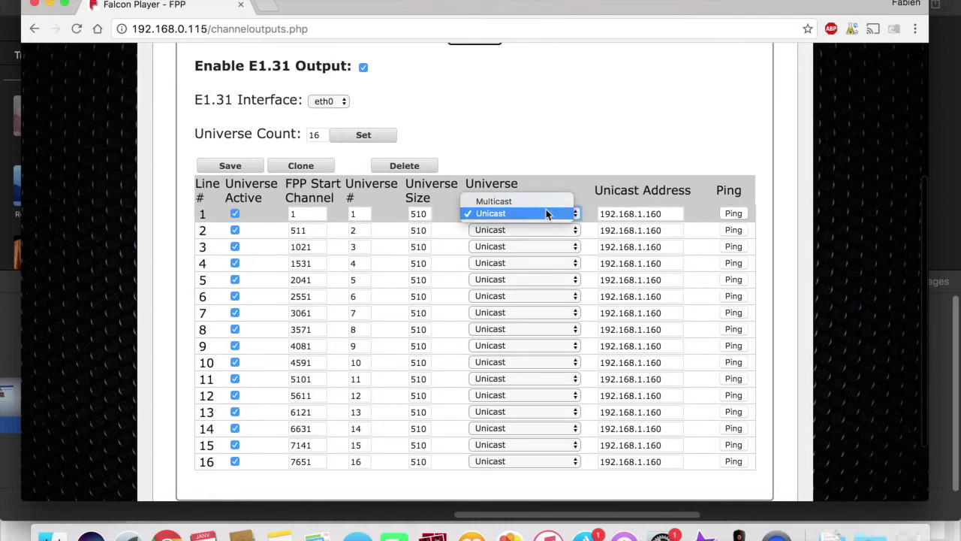
{"action": "left_click", "coordinate": [546, 214]}
{"action": "left_click", "coordinate": [677, 213]}
{"action": "left_click_drag", "start_coordinate": [678, 213], "coordinate": [591, 212]}
{"action": "left_click", "coordinate": [600, 142]}
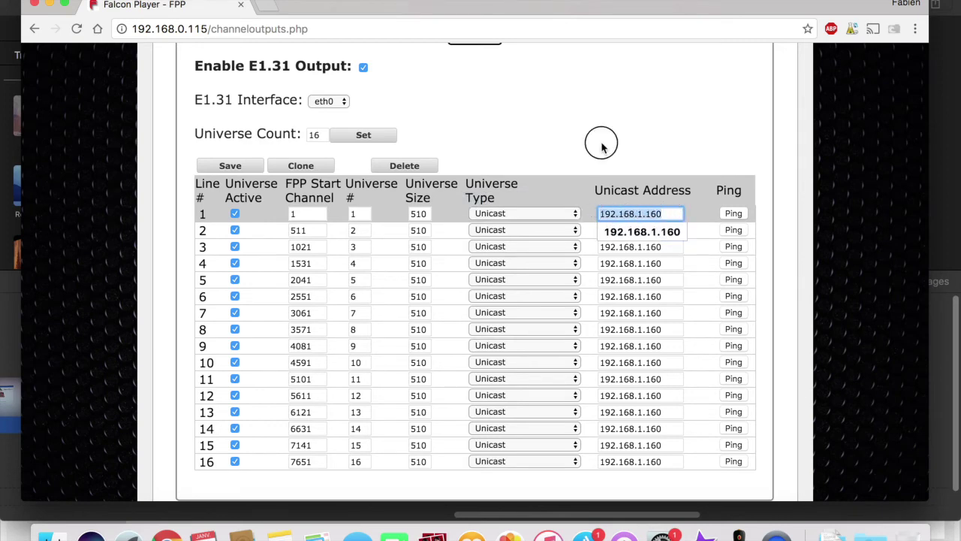
Review all lines of the E1.31 universe table, including the universe size of line 1.
{"action": "scroll", "coordinate": [588, 156], "scroll_direction": "down", "scroll_amount": 1}
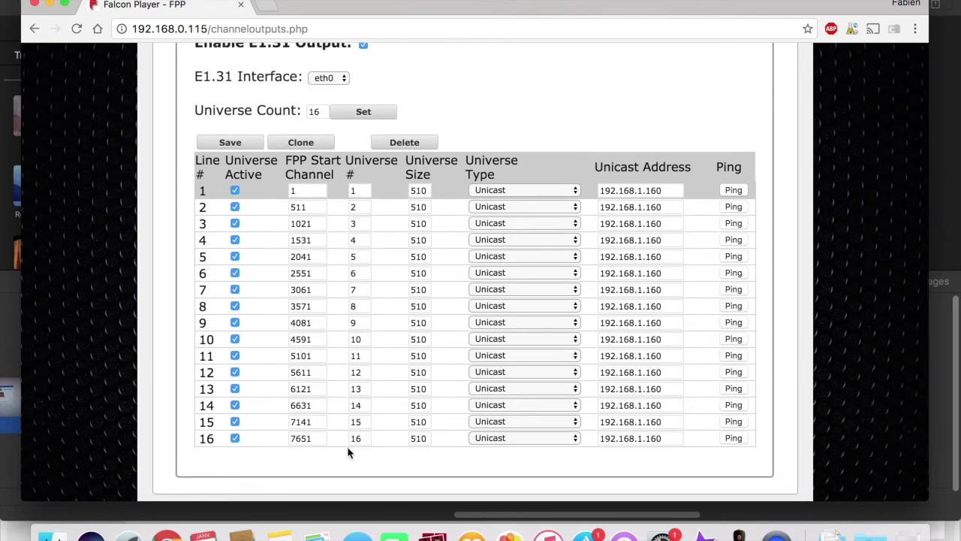
{"action": "scroll", "coordinate": [635, 336], "scroll_direction": "up", "scroll_amount": 2}
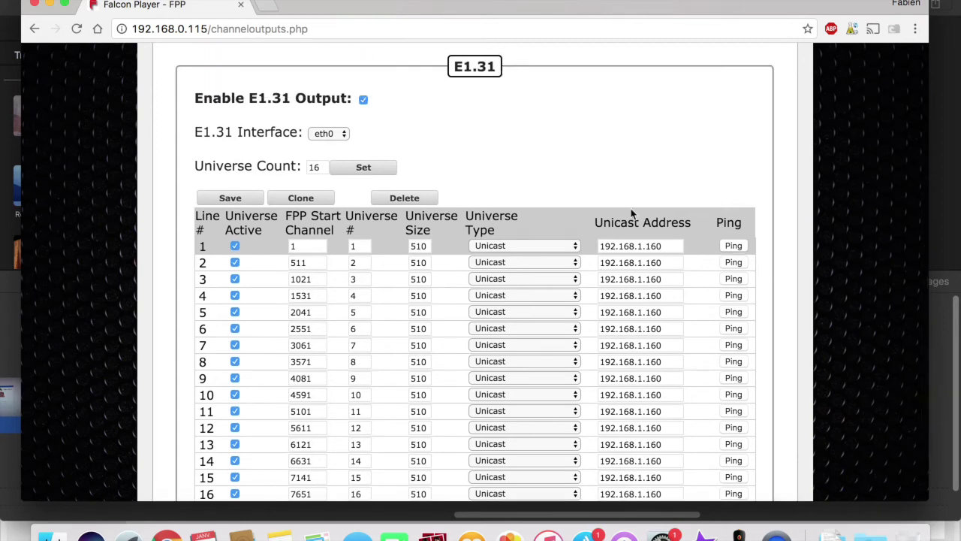
{"action": "scroll", "coordinate": [559, 160], "scroll_direction": "down", "scroll_amount": 3}
{"action": "scroll", "coordinate": [561, 163], "scroll_direction": "up", "scroll_amount": 6}
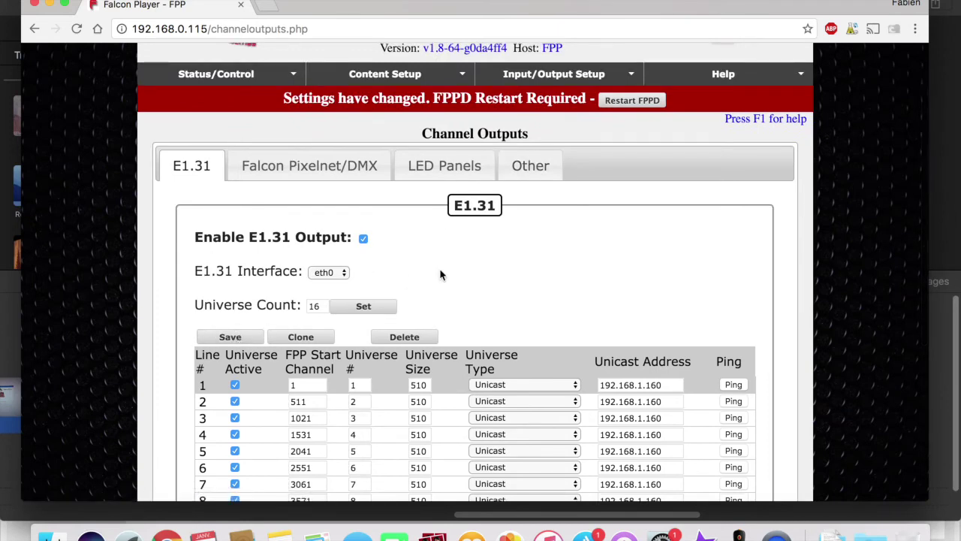
{"action": "scroll", "coordinate": [440, 274], "scroll_direction": "down", "scroll_amount": 5}
{"action": "double_click", "coordinate": [424, 153]}
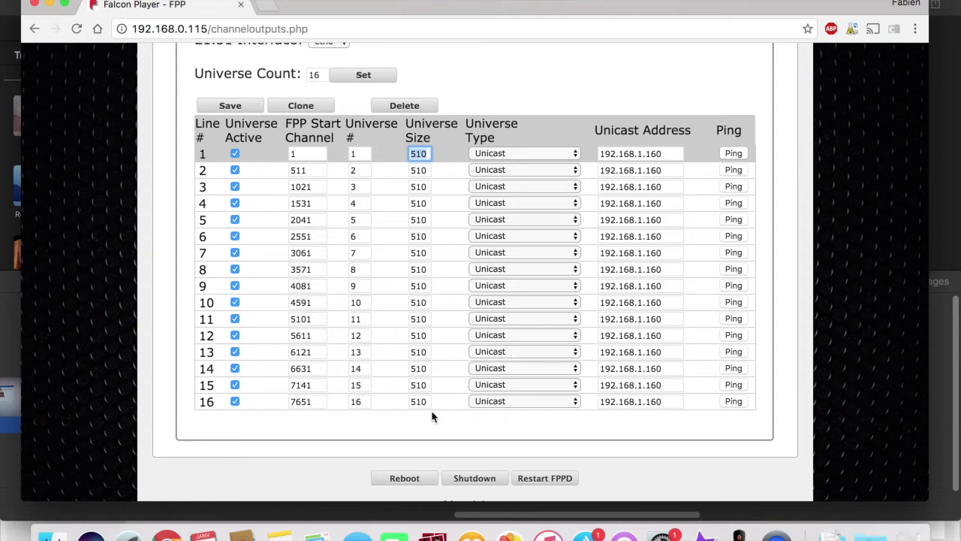
{"action": "scroll", "coordinate": [453, 177], "scroll_direction": "up", "scroll_amount": 5}
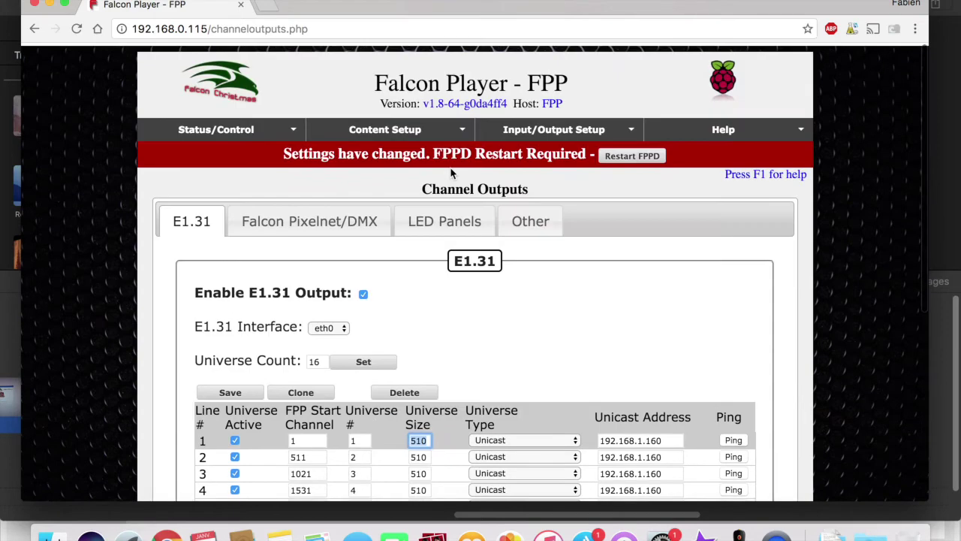
Review the Falcon Pixelnet/DMX output settings and the RGBMatrix LED Panels settings.
{"action": "left_click", "coordinate": [329, 219]}
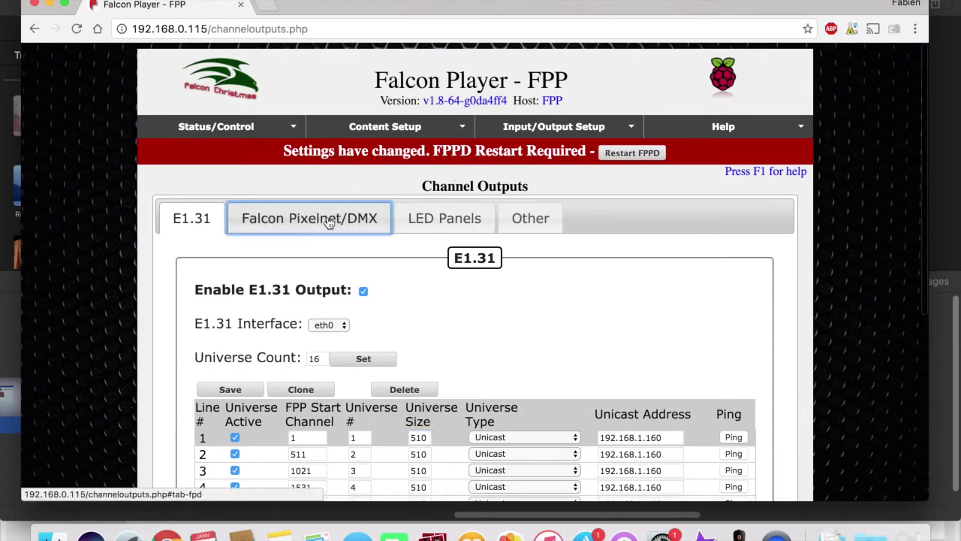
{"action": "scroll", "coordinate": [446, 350], "scroll_direction": "down", "scroll_amount": 4}
{"action": "scroll", "coordinate": [446, 350], "scroll_direction": "up", "scroll_amount": 3}
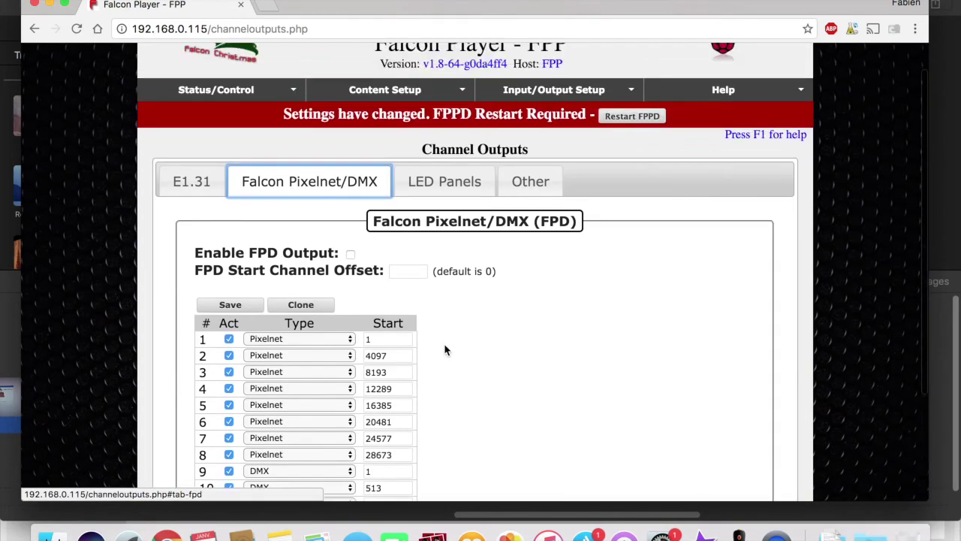
{"action": "left_click", "coordinate": [448, 194]}
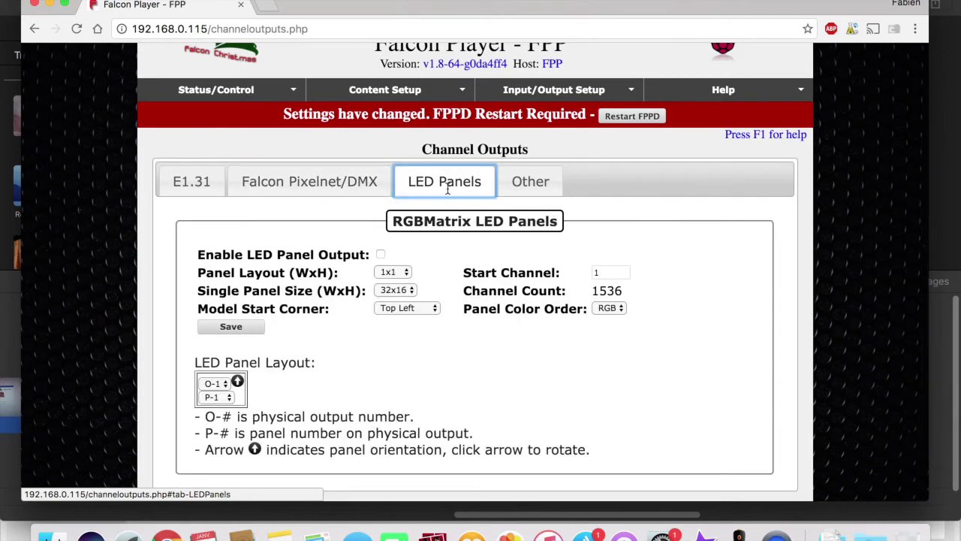
{"action": "scroll", "coordinate": [406, 372], "scroll_direction": "down", "scroll_amount": 2}
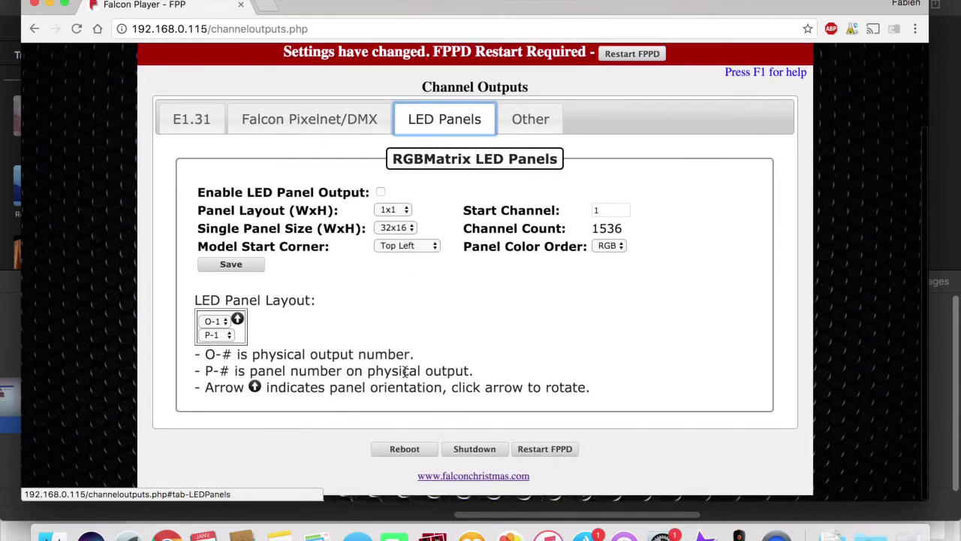
Show the Other channel outputs and look over the available input/output and help pages.
{"action": "left_click", "coordinate": [540, 122]}
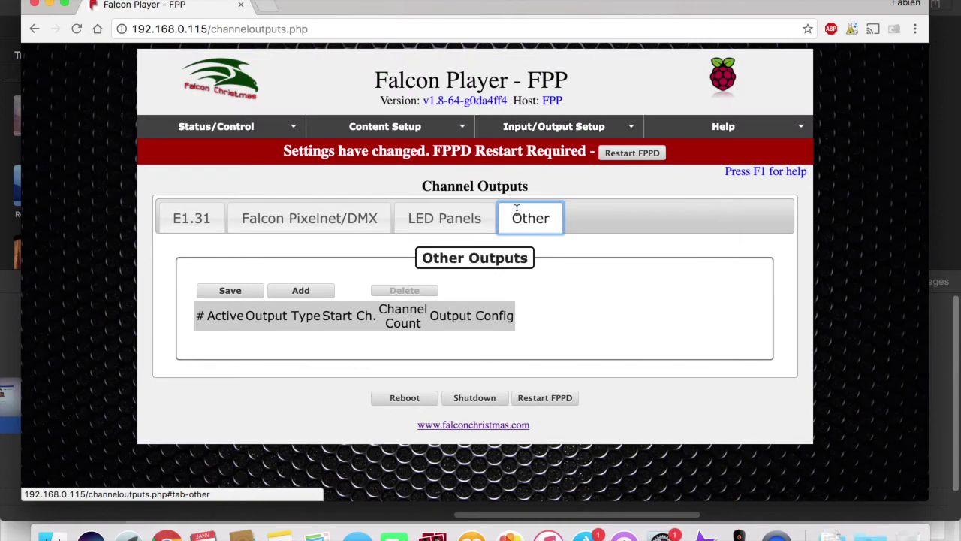
{"action": "mouse_move", "coordinate": [530, 126]}
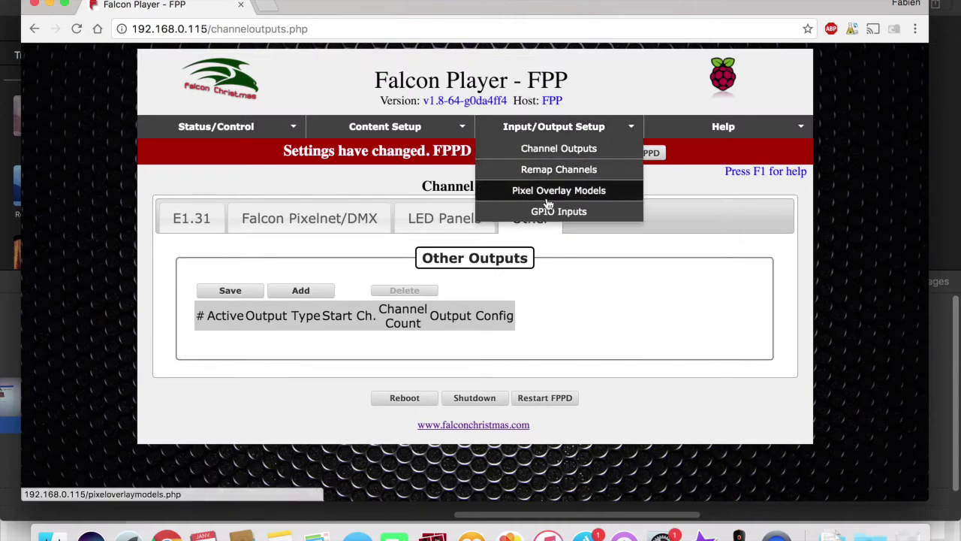
{"action": "mouse_move", "coordinate": [715, 128]}
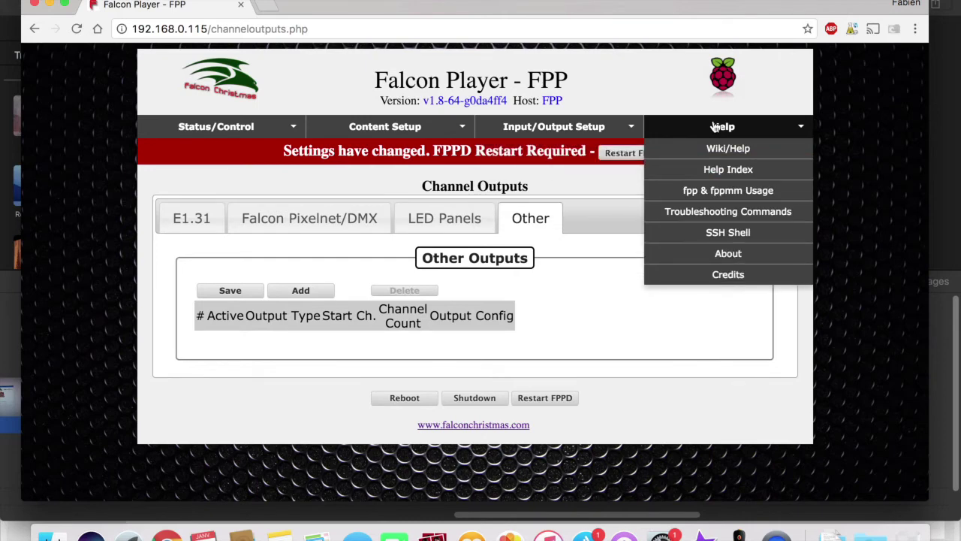
Open the File Manager at its list of sequence files.
{"action": "mouse_move", "coordinate": [424, 133]}
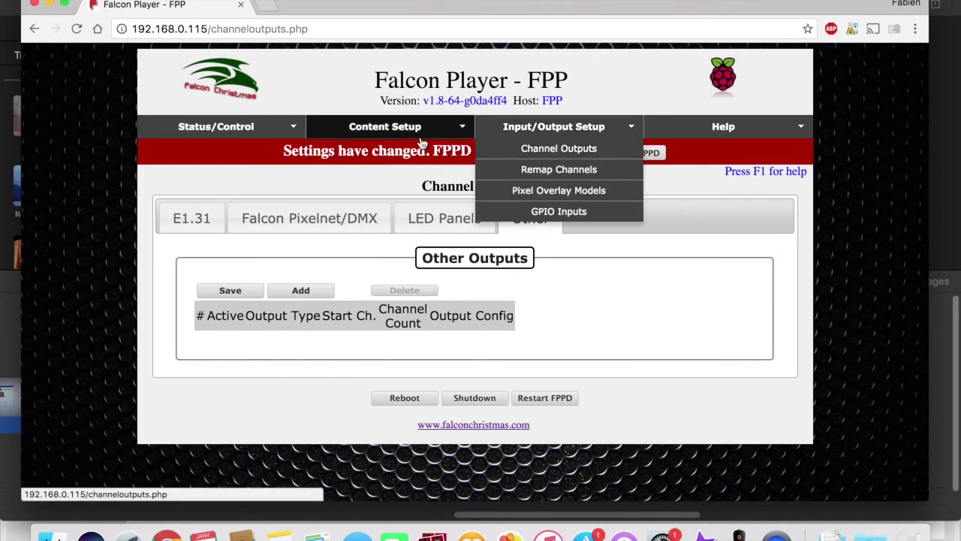
{"action": "mouse_move", "coordinate": [391, 129]}
{"action": "left_click", "coordinate": [404, 154]}
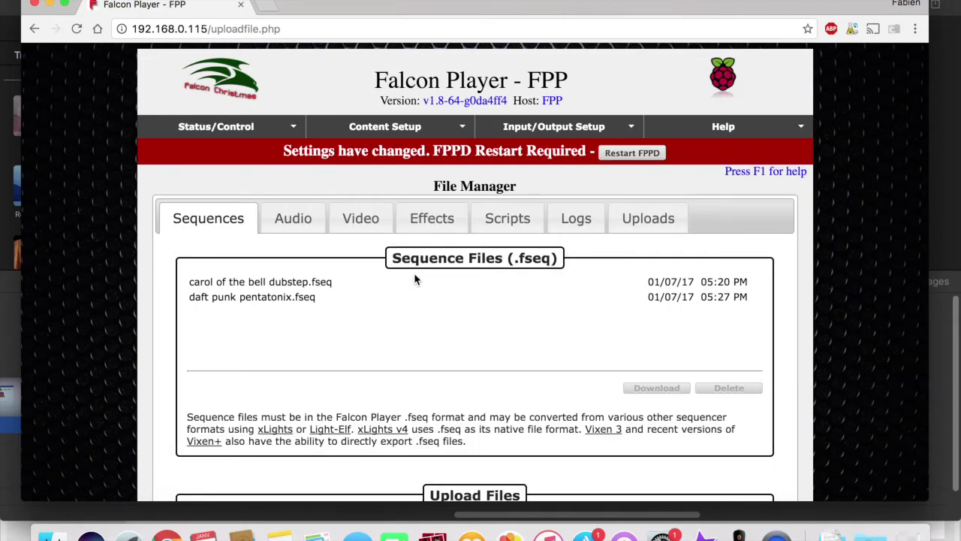
Upload the sequence file Curse of the ice Queen.fseq from the test Sandevice folder.
{"action": "scroll", "coordinate": [431, 334], "scroll_direction": "down", "scroll_amount": 3}
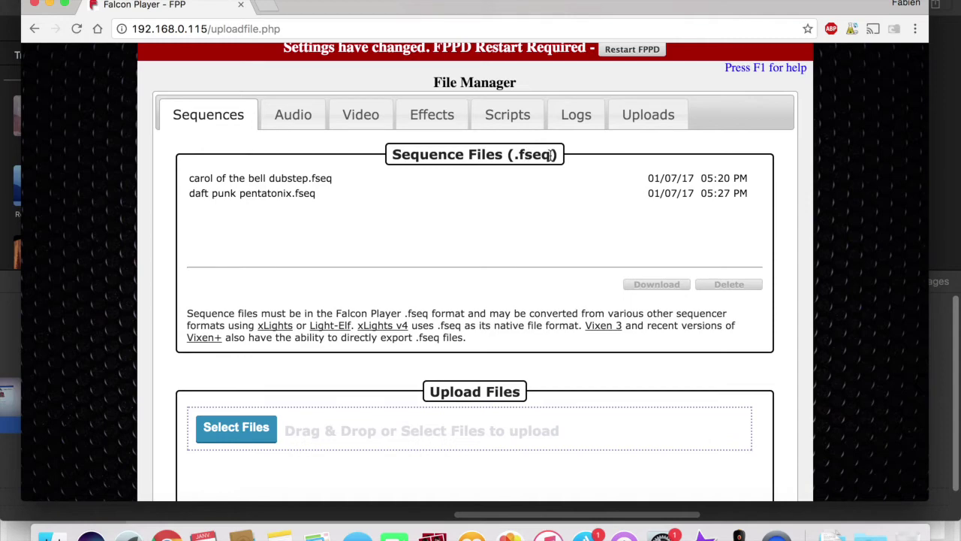
{"action": "scroll", "coordinate": [358, 376], "scroll_direction": "down", "scroll_amount": 2}
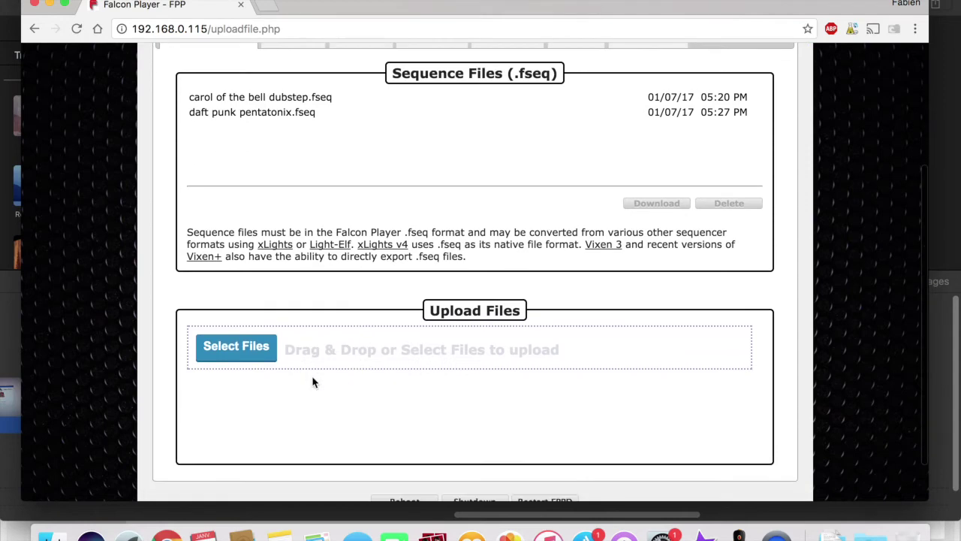
{"action": "left_click", "coordinate": [256, 347]}
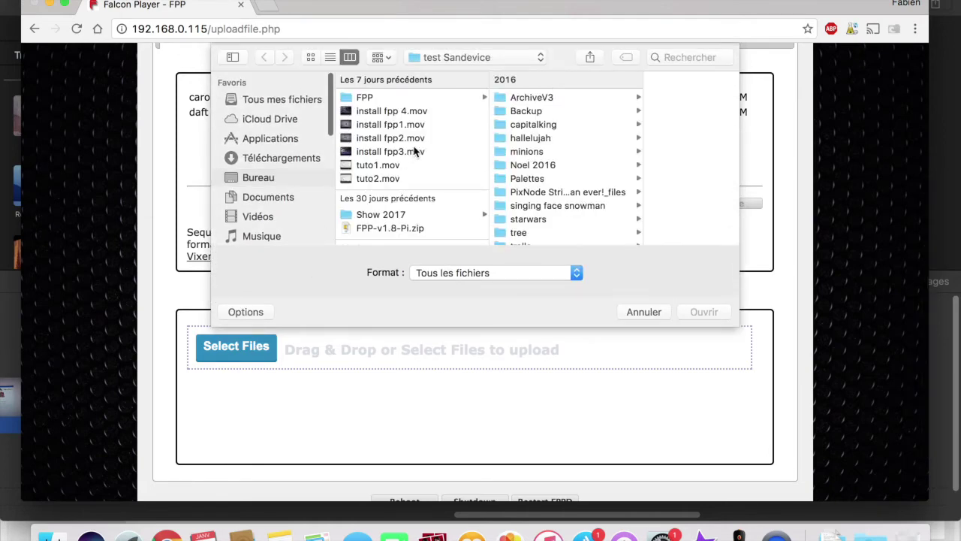
{"action": "scroll", "coordinate": [434, 177], "scroll_direction": "down", "scroll_amount": 2}
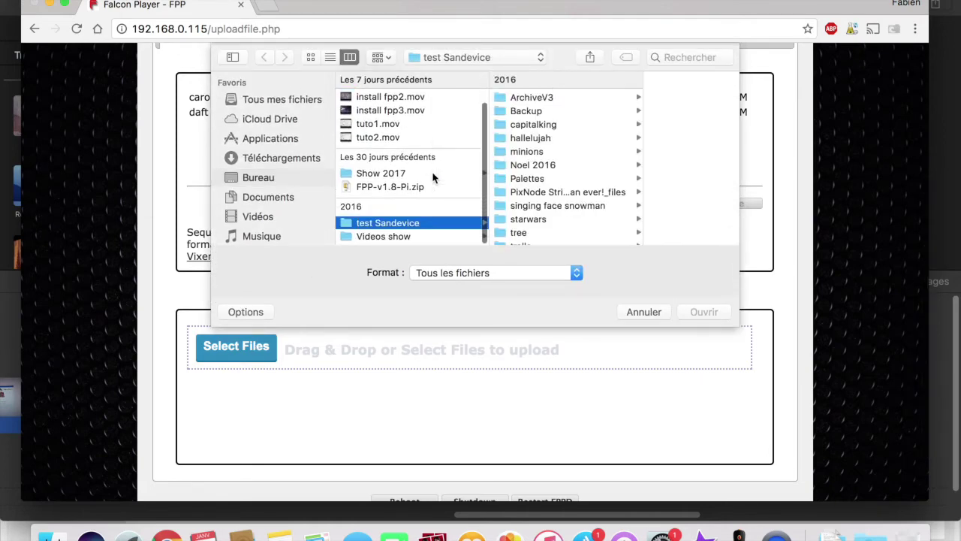
{"action": "scroll", "coordinate": [550, 191], "scroll_direction": "down", "scroll_amount": 5}
{"action": "scroll", "coordinate": [547, 191], "scroll_direction": "down", "scroll_amount": 10}
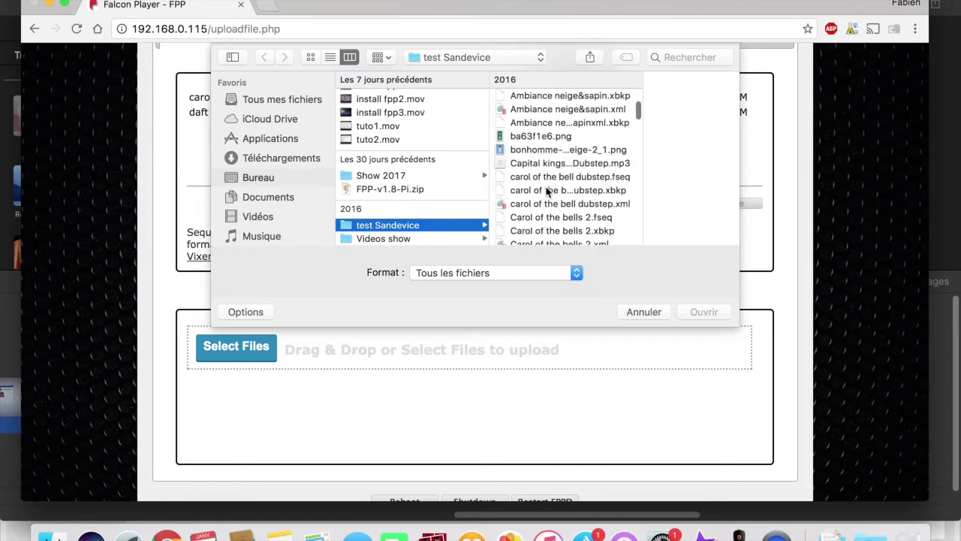
{"action": "scroll", "coordinate": [552, 191], "scroll_direction": "down", "scroll_amount": 5}
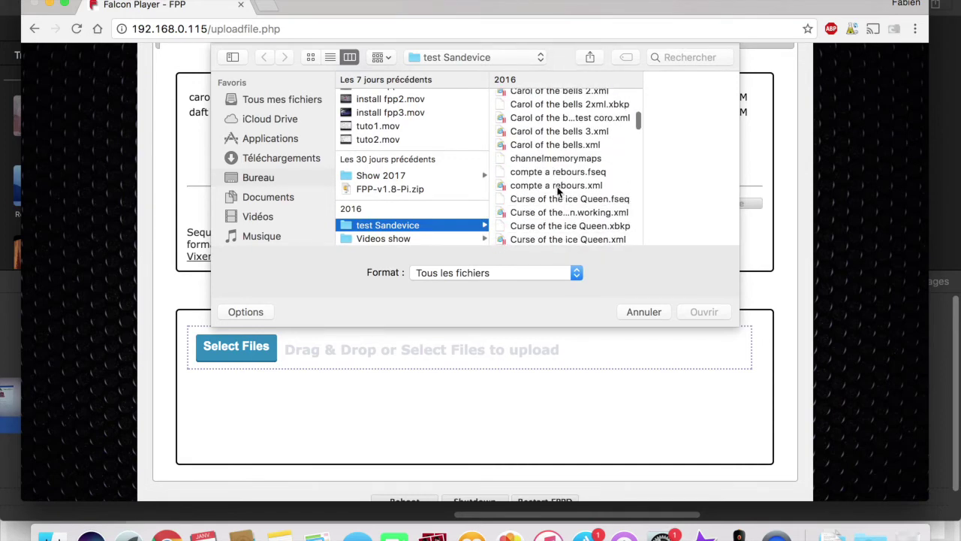
{"action": "left_click", "coordinate": [558, 199]}
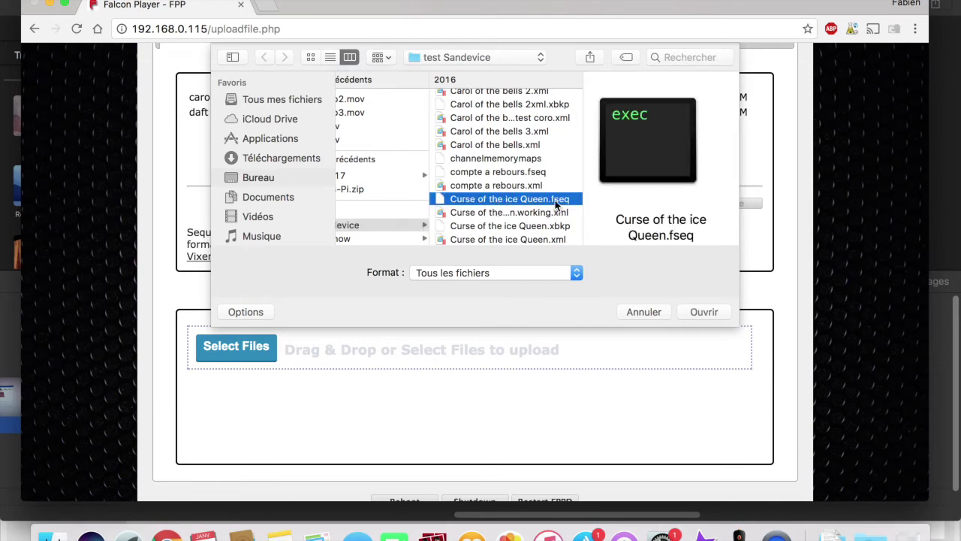
{"action": "left_click", "coordinate": [700, 311]}
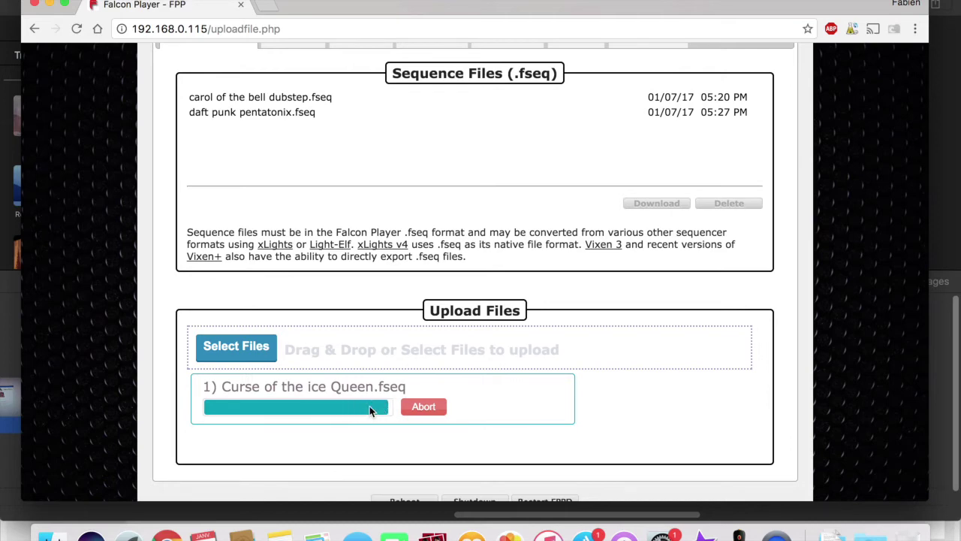
{"action": "scroll", "coordinate": [367, 145], "scroll_direction": "up", "scroll_amount": 3}
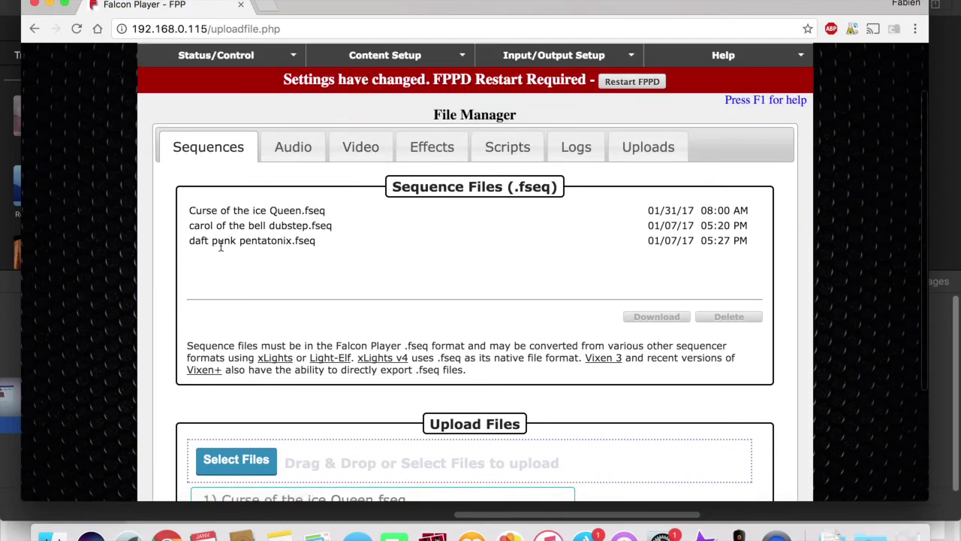
Upload the music file eric-bode-curse-of-the-ice-queen.mp3 to the File Manager's audio files.
{"action": "left_click", "coordinate": [298, 142]}
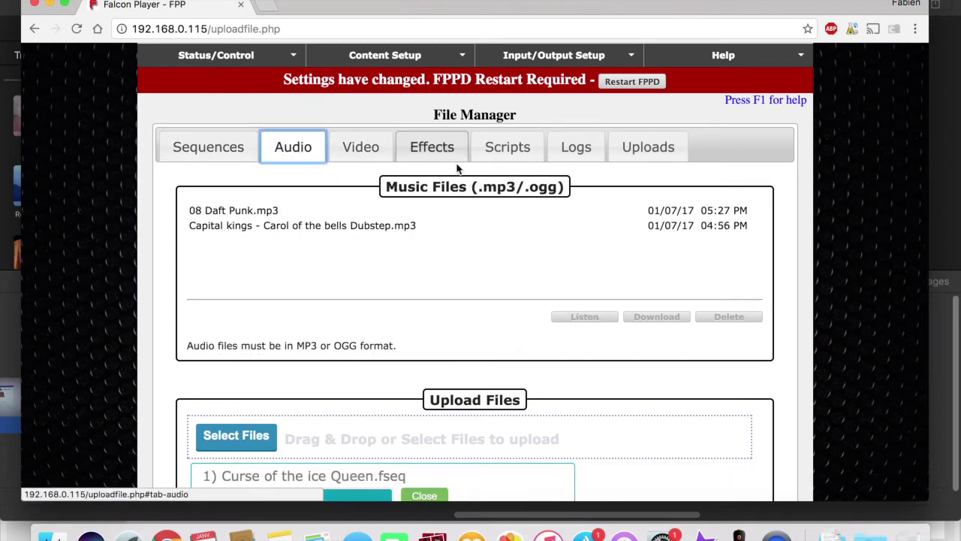
{"action": "scroll", "coordinate": [493, 338], "scroll_direction": "down", "scroll_amount": 2}
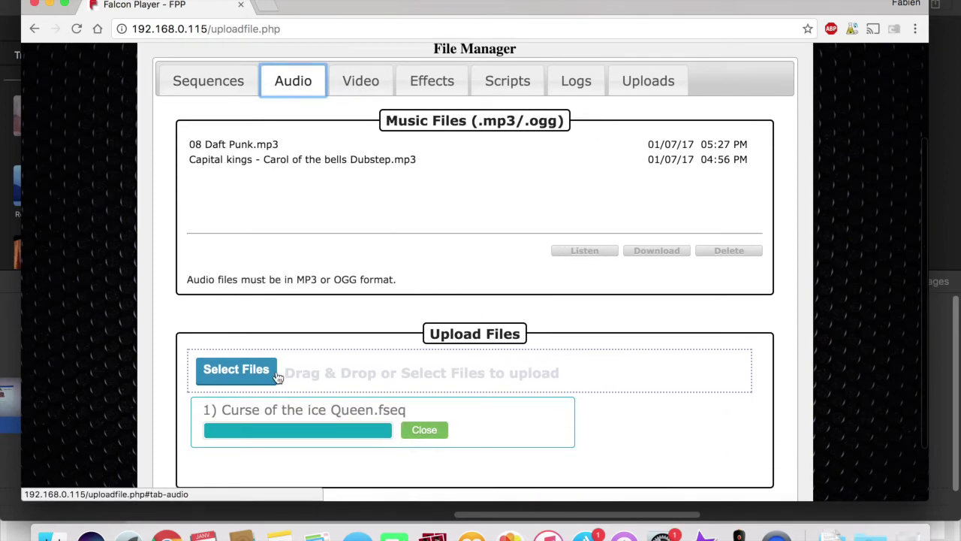
{"action": "left_click", "coordinate": [250, 369]}
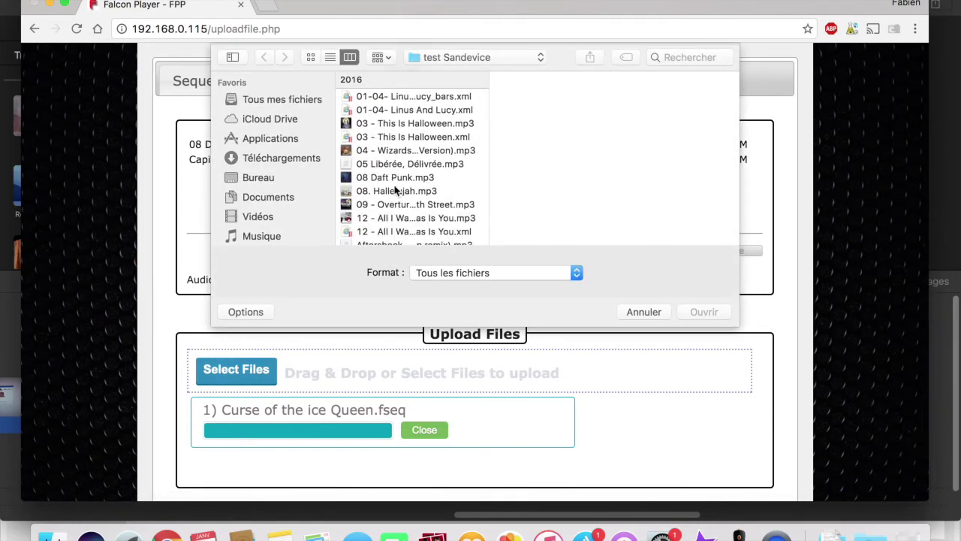
{"action": "mouse_move", "coordinate": [396, 190]}
{"action": "left_mouse_down"}
{"action": "mouse_move", "coordinate": [398, 147]}
{"action": "mouse_move", "coordinate": [403, 188]}
{"action": "left_mouse_up"}
{"action": "scroll", "coordinate": [403, 187], "scroll_direction": "down", "scroll_amount": 4}
{"action": "scroll", "coordinate": [402, 187], "scroll_direction": "down", "scroll_amount": 5}
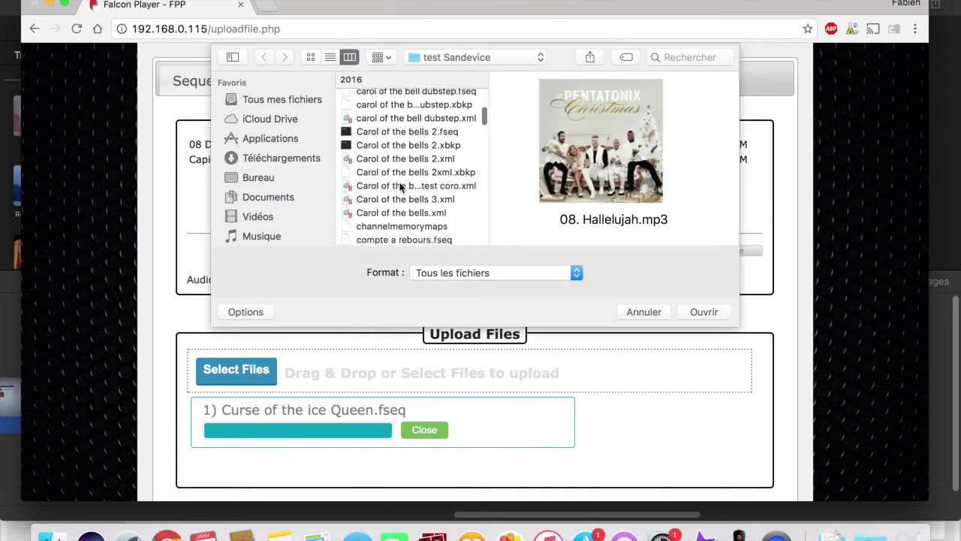
{"action": "scroll", "coordinate": [419, 215], "scroll_direction": "down", "scroll_amount": 4}
{"action": "scroll", "coordinate": [419, 216], "scroll_direction": "down", "scroll_amount": 10}
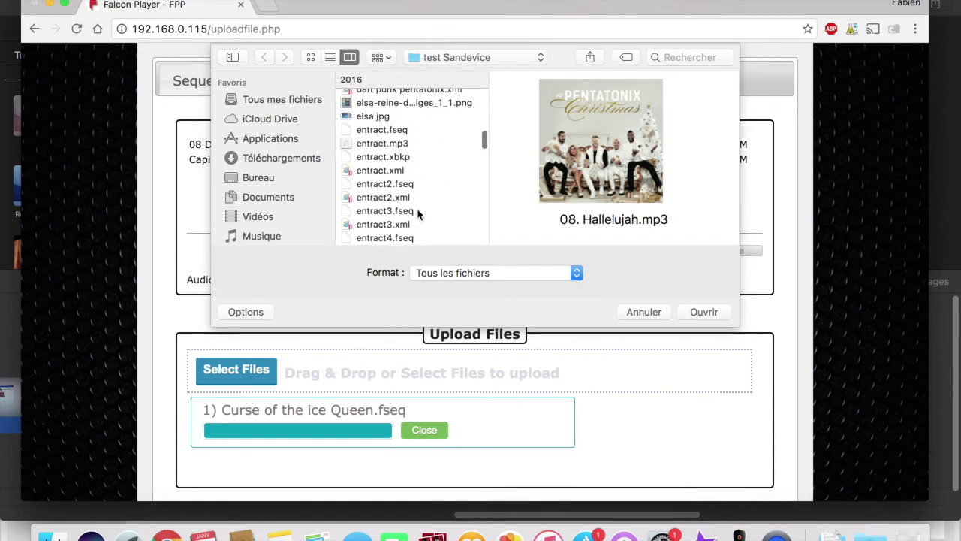
{"action": "scroll", "coordinate": [419, 216], "scroll_direction": "down", "scroll_amount": 3}
{"action": "left_click", "coordinate": [426, 138]}
{"action": "left_click", "coordinate": [704, 312]}
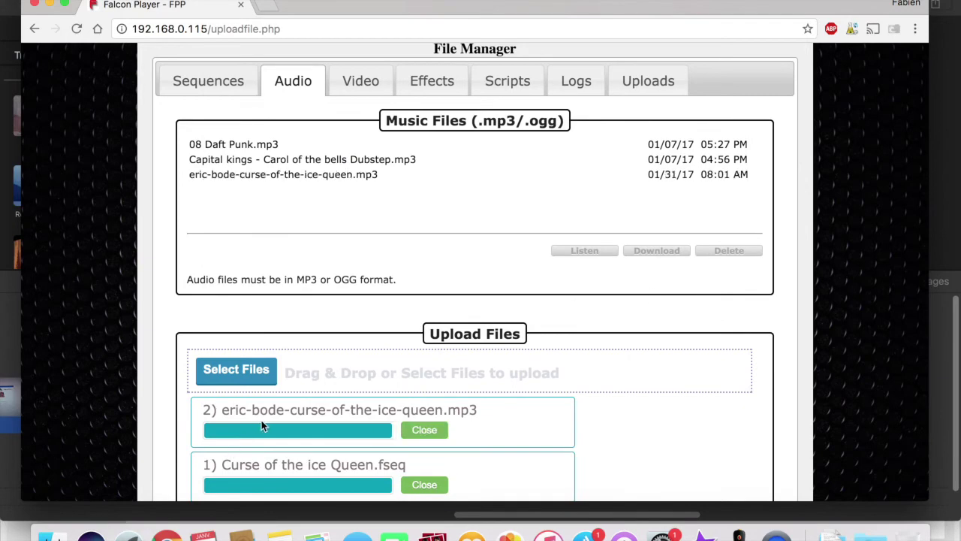
Look through the File Manager's video, effects and scripts sections and return to the sequence files.
{"action": "scroll", "coordinate": [363, 316], "scroll_direction": "up", "scroll_amount": 3}
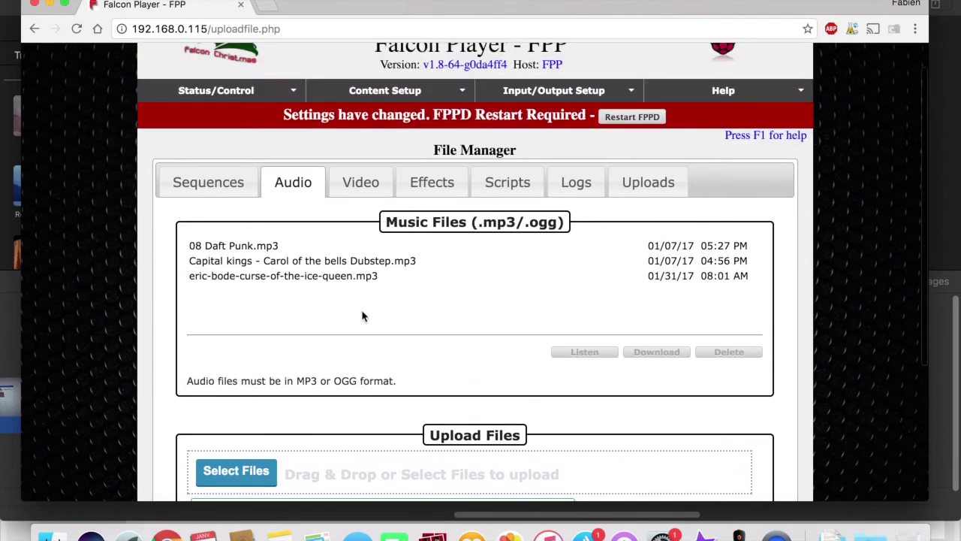
{"action": "left_click", "coordinate": [364, 184]}
{"action": "left_click", "coordinate": [440, 188]}
{"action": "left_click", "coordinate": [509, 182]}
{"action": "left_click", "coordinate": [210, 182]}
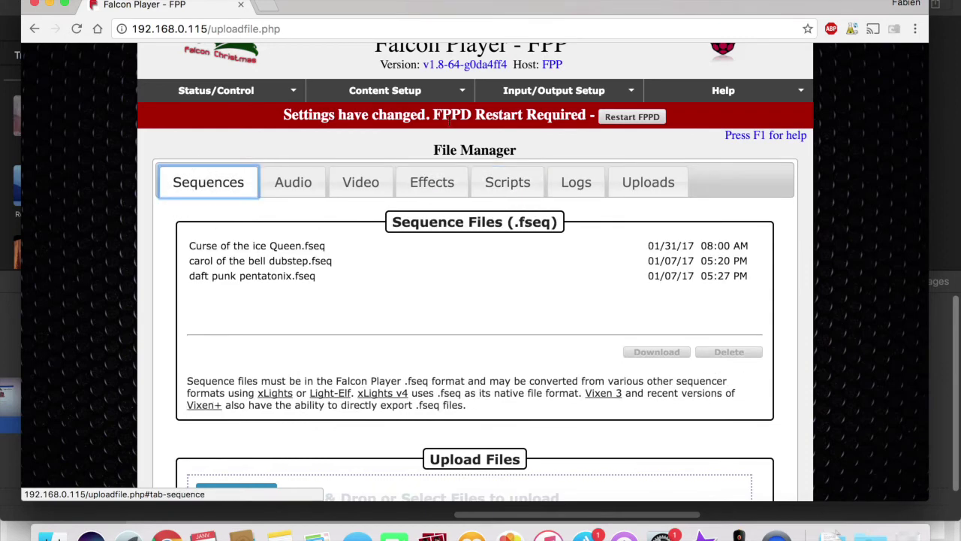
Create a new playlist named test on the Playlists page and save it.
{"action": "mouse_move", "coordinate": [409, 93]}
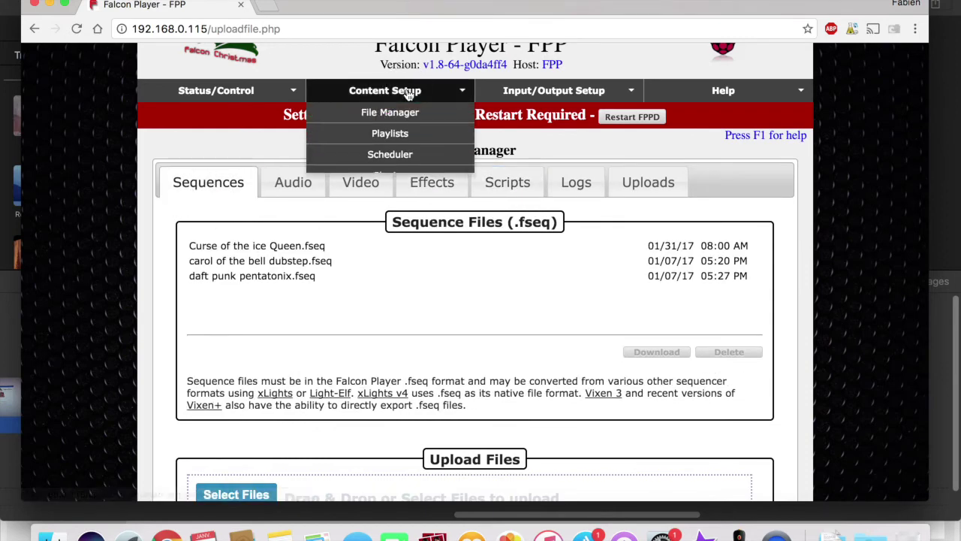
{"action": "left_click", "coordinate": [398, 138]}
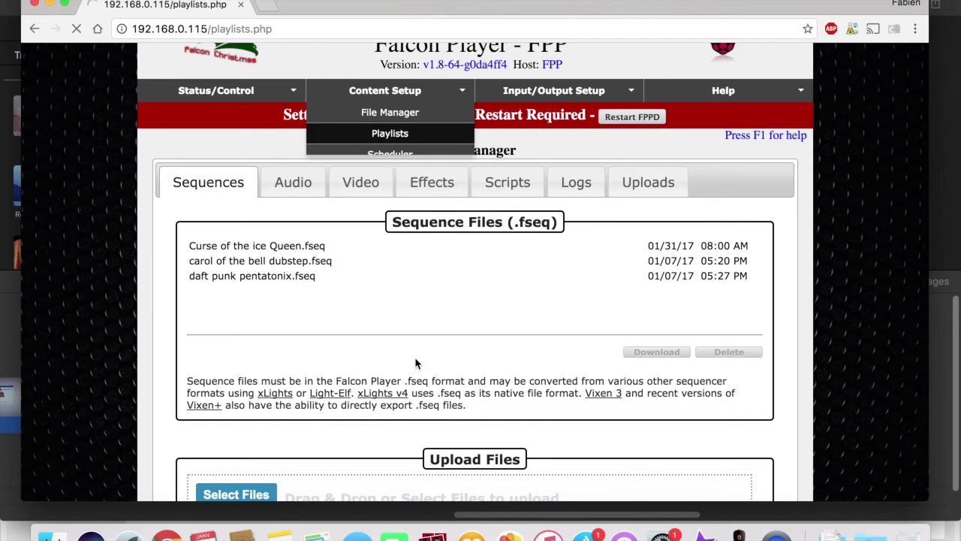
{"action": "scroll", "coordinate": [417, 363], "scroll_direction": "down", "scroll_amount": 3}
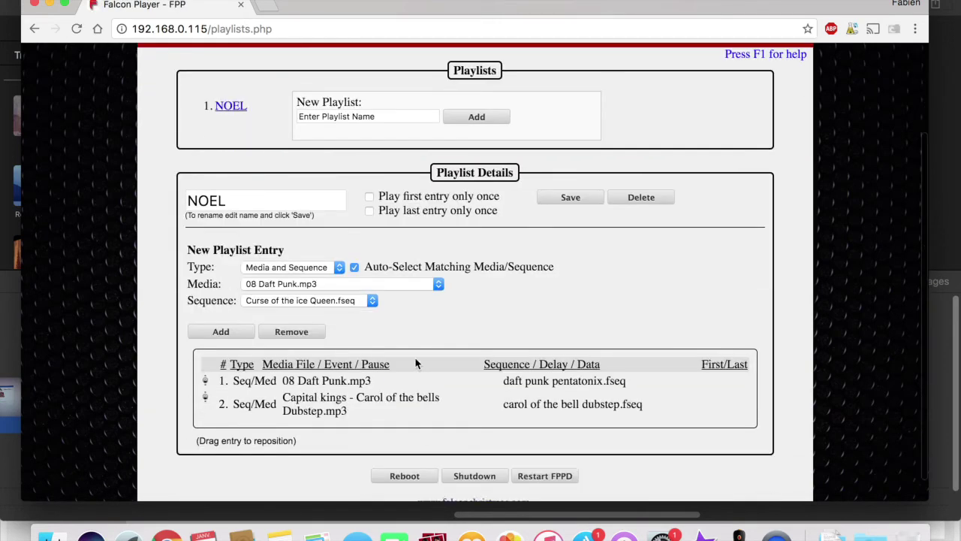
{"action": "left_click", "coordinate": [388, 117]}
{"action": "type", "text": "test"}
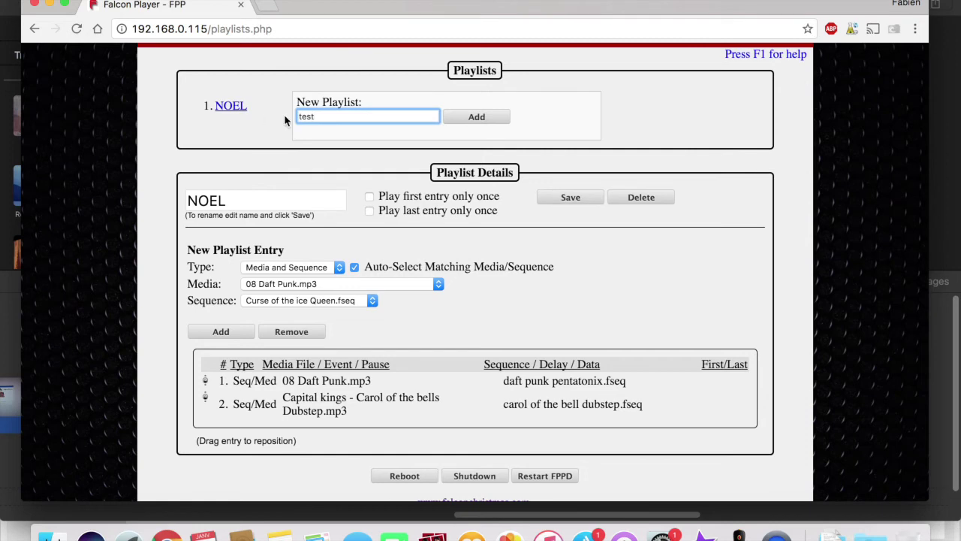
{"action": "left_click", "coordinate": [476, 120]}
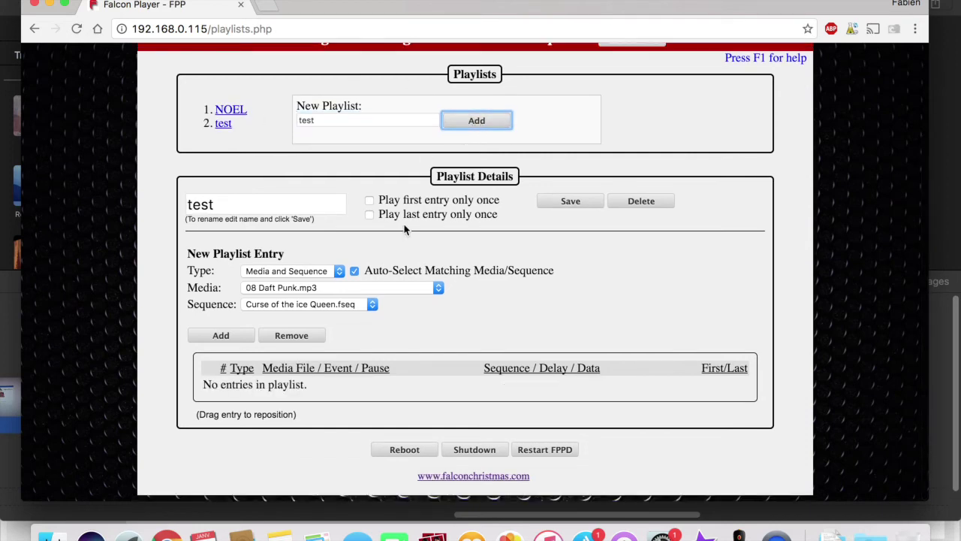
{"action": "left_click", "coordinate": [267, 205]}
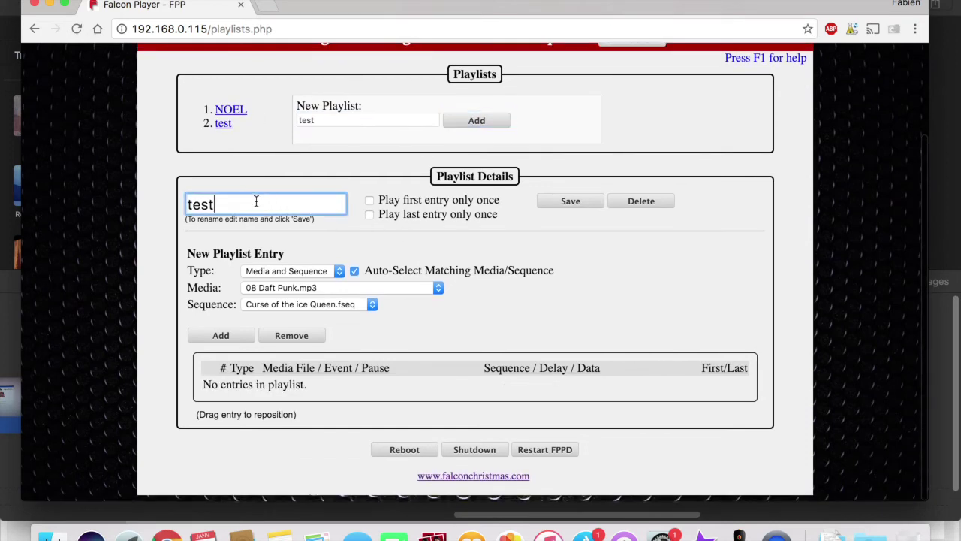
{"action": "left_click", "coordinate": [580, 204]}
Add a Media and Sequence entry to the test playlist with eric-bode-curse-of-the-ice-queen.mp3 and Curse of the ice Queen.fseq.
{"action": "left_click", "coordinate": [316, 271]}
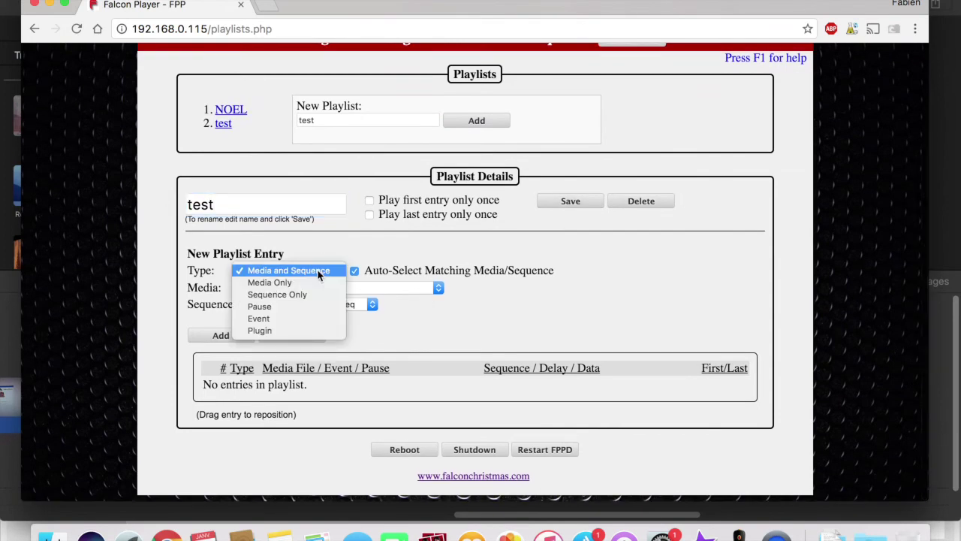
{"action": "left_click", "coordinate": [318, 272]}
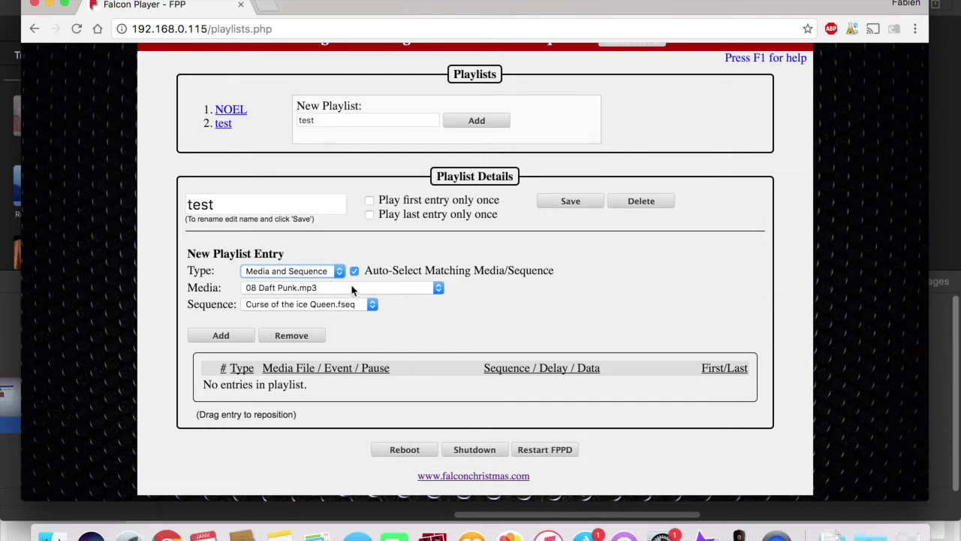
{"action": "left_click", "coordinate": [351, 287]}
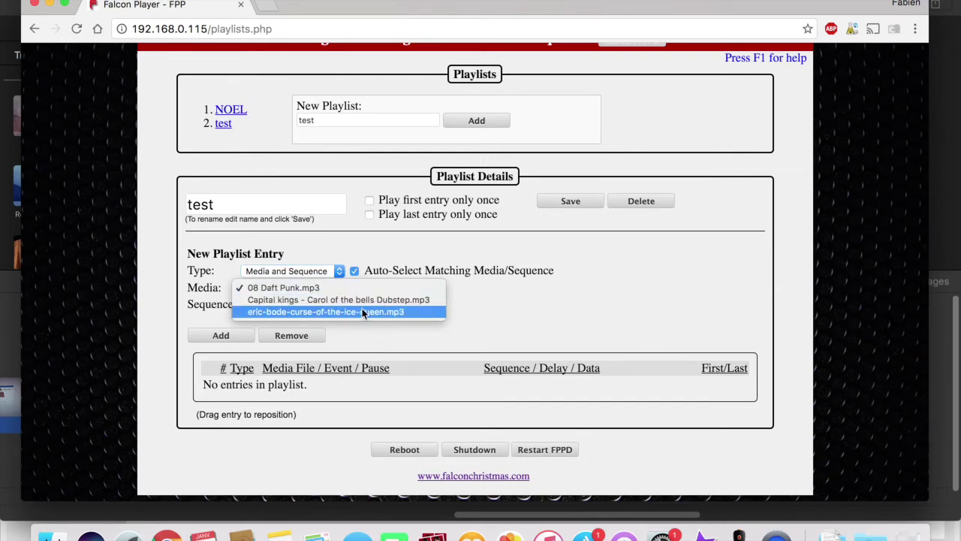
{"action": "left_click", "coordinate": [363, 312]}
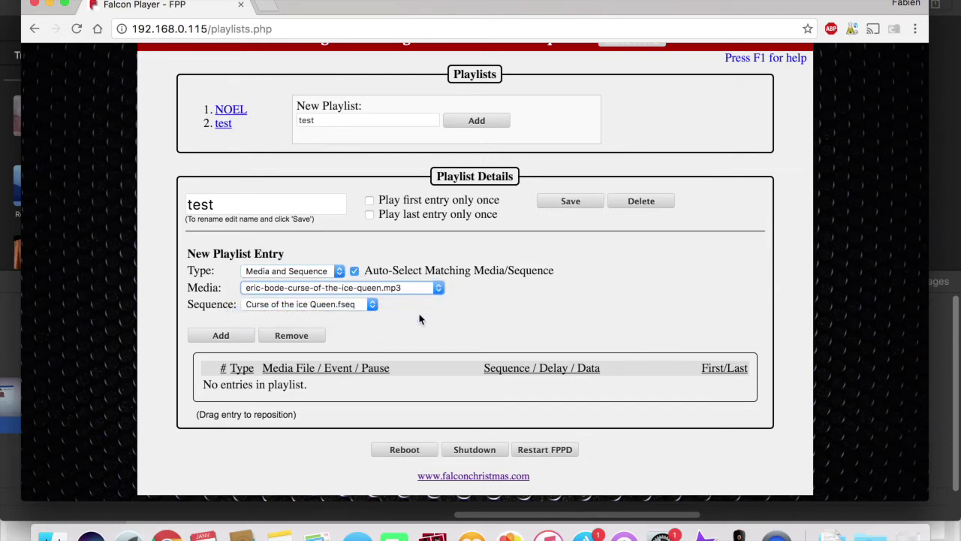
{"action": "left_click", "coordinate": [366, 307]}
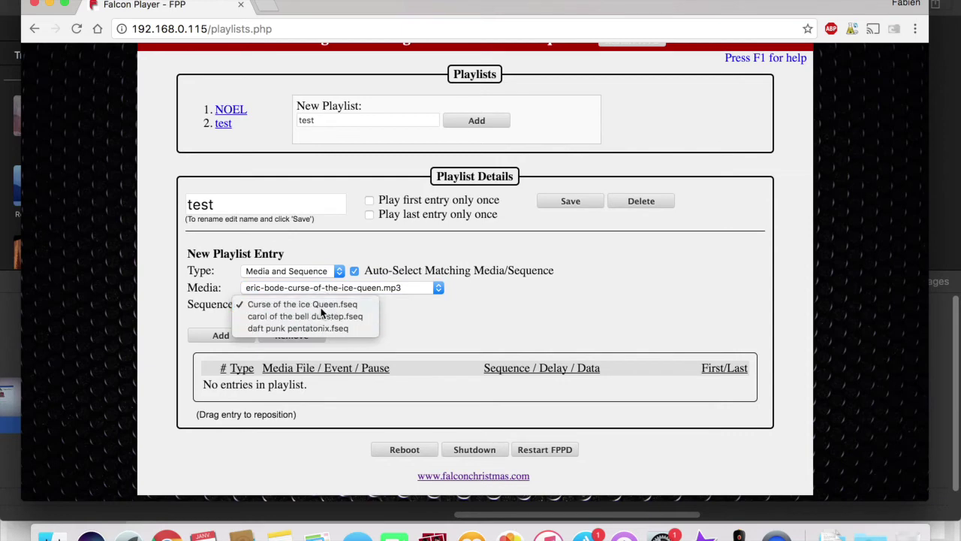
{"action": "left_click", "coordinate": [321, 307]}
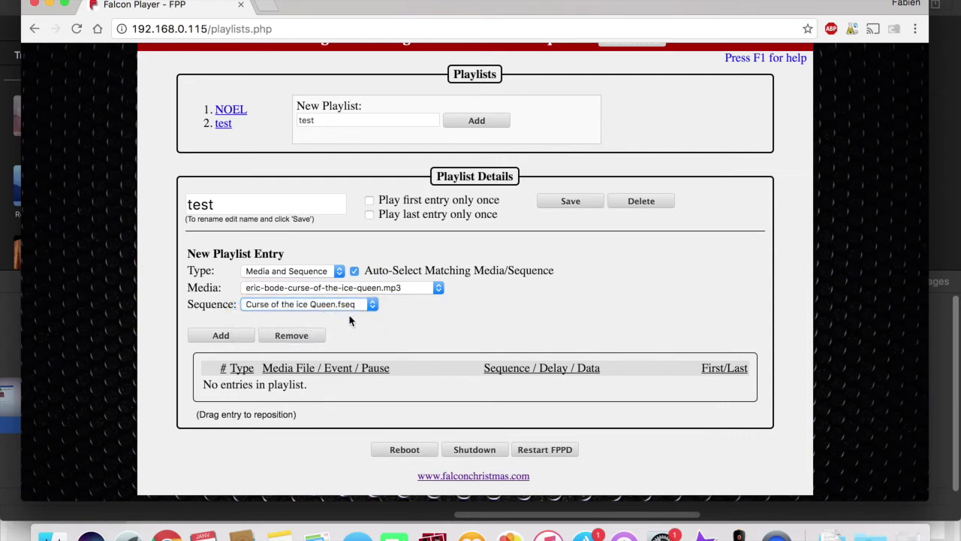
{"action": "left_click", "coordinate": [229, 342]}
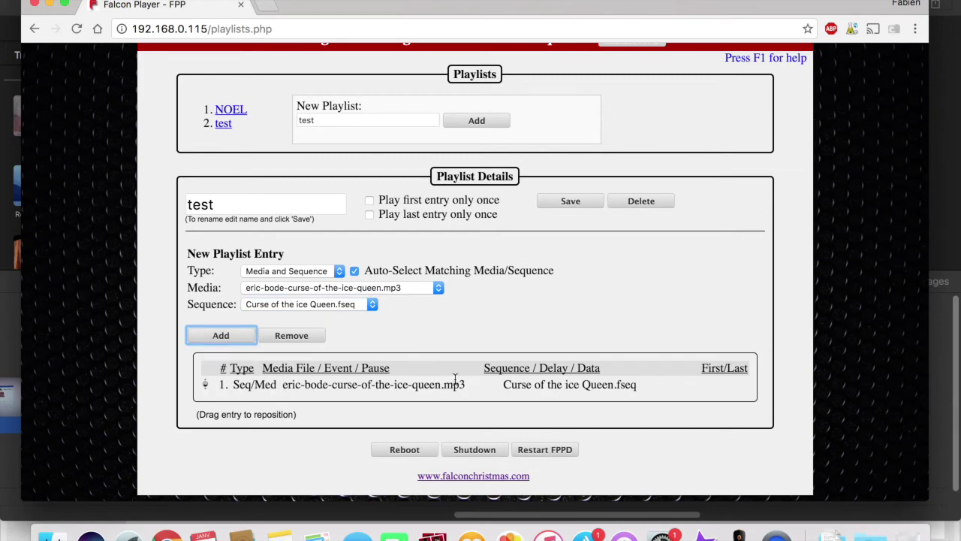
Add a second Media and Sequence entry to the test playlist with 08 Daft Punk.mp3 and daft punk pentatonix.fseq, and save the playlist.
{"action": "left_click", "coordinate": [346, 289]}
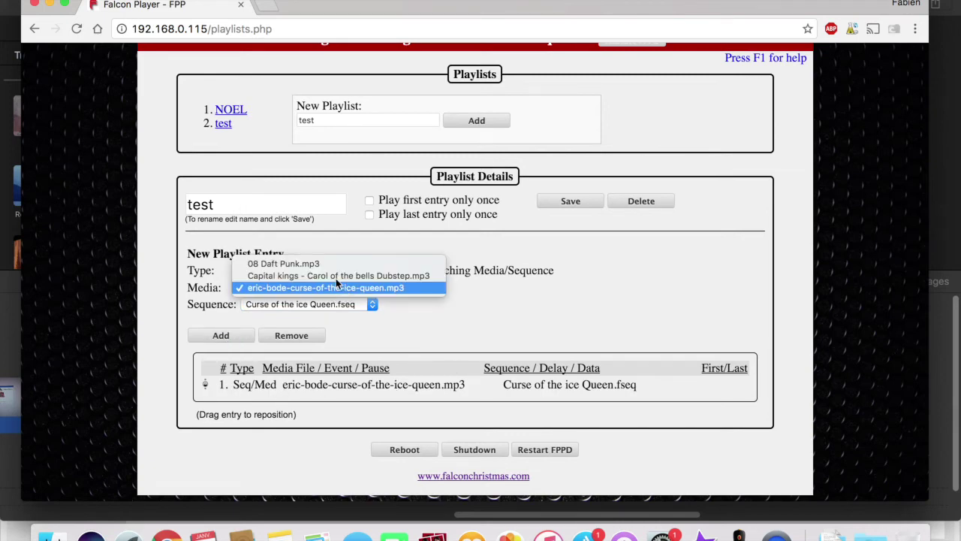
{"action": "left_click", "coordinate": [323, 264]}
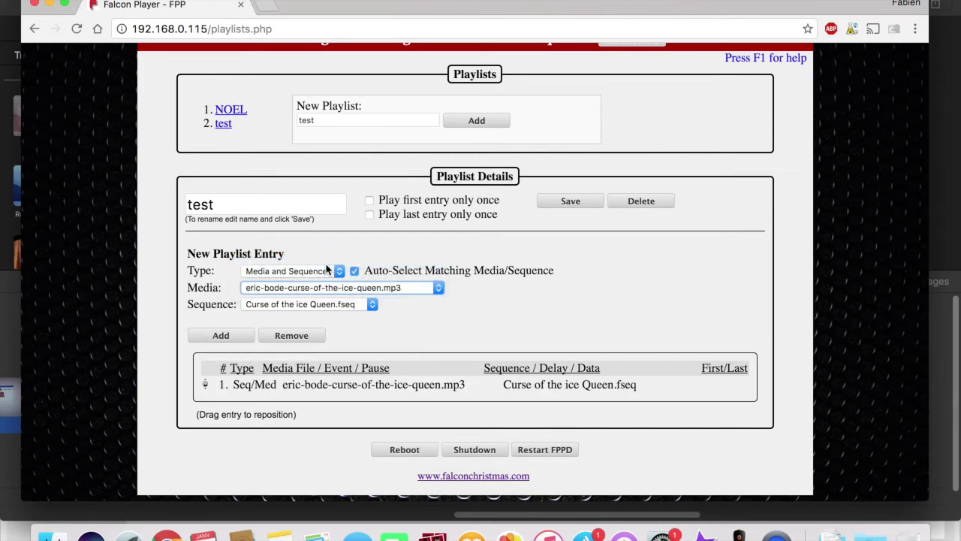
{"action": "left_click", "coordinate": [335, 308]}
{"action": "left_click", "coordinate": [322, 327]}
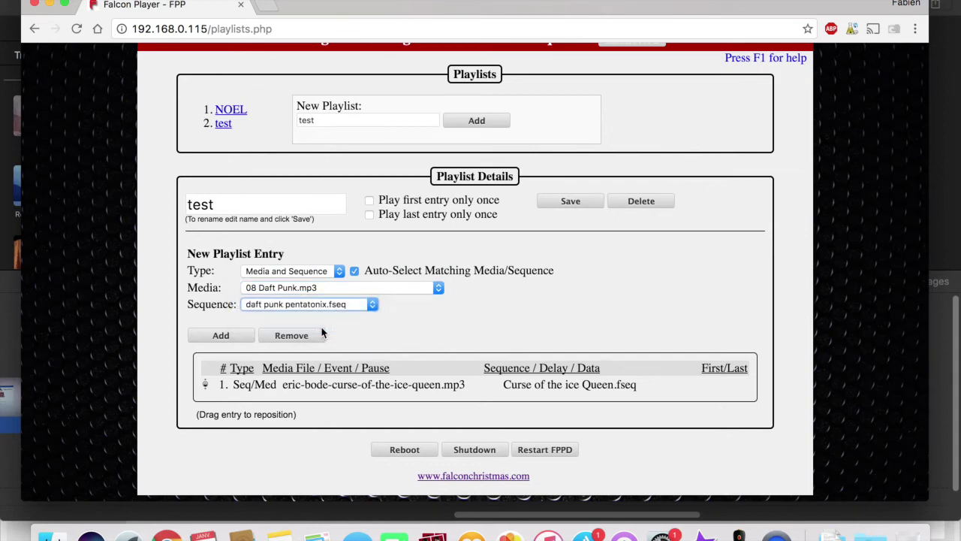
{"action": "left_click", "coordinate": [242, 337]}
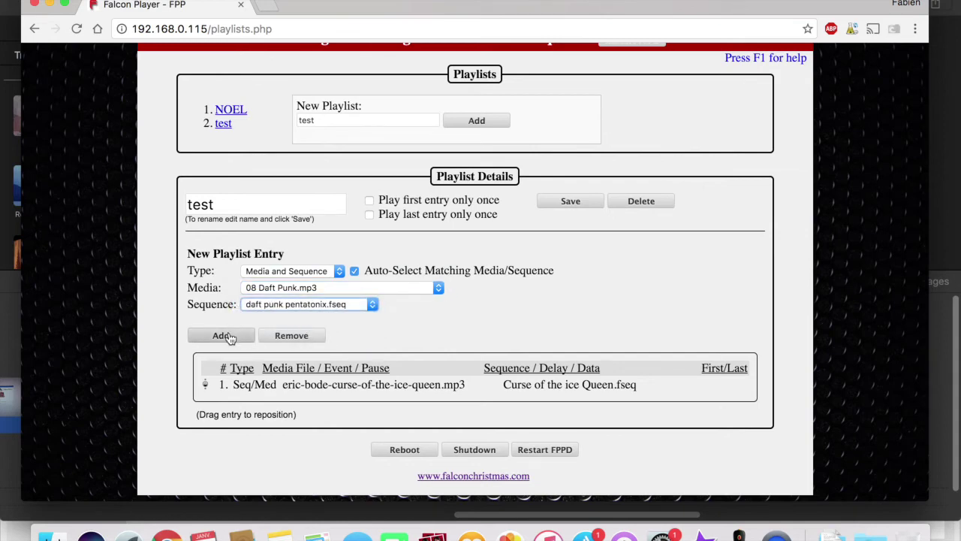
{"action": "left_click", "coordinate": [230, 337]}
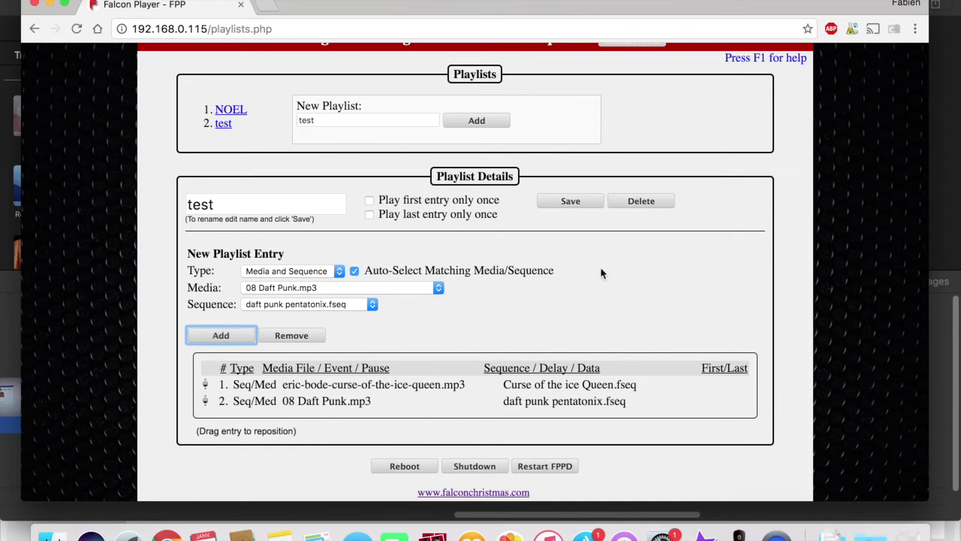
{"action": "left_click", "coordinate": [570, 203]}
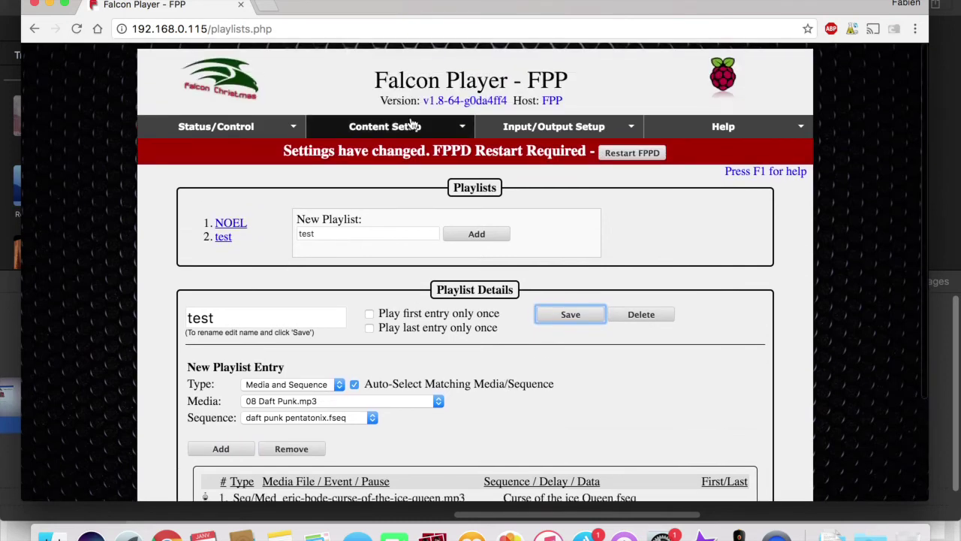
Open the Scheduler page and add a new schedule entry.
{"action": "mouse_move", "coordinate": [406, 128]}
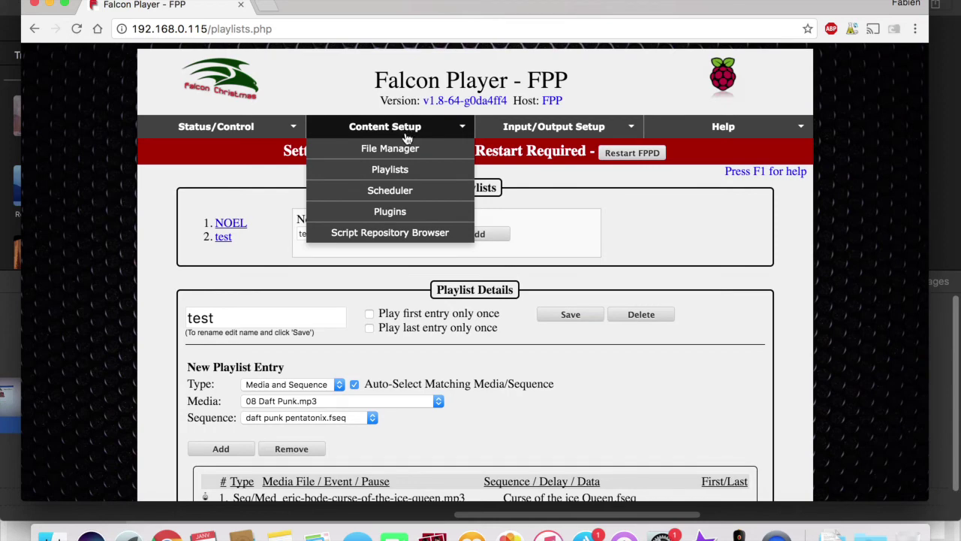
{"action": "left_click", "coordinate": [406, 193]}
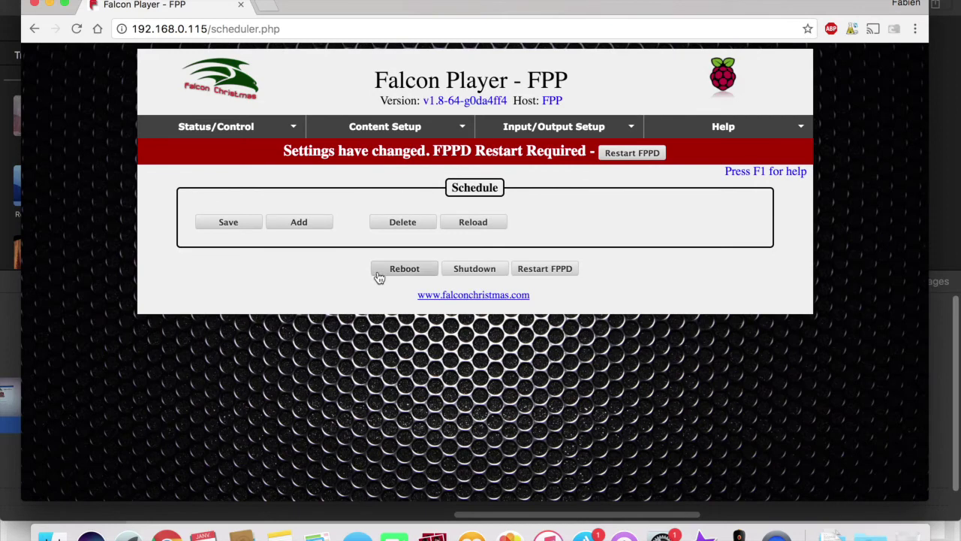
{"action": "left_click", "coordinate": [299, 223]}
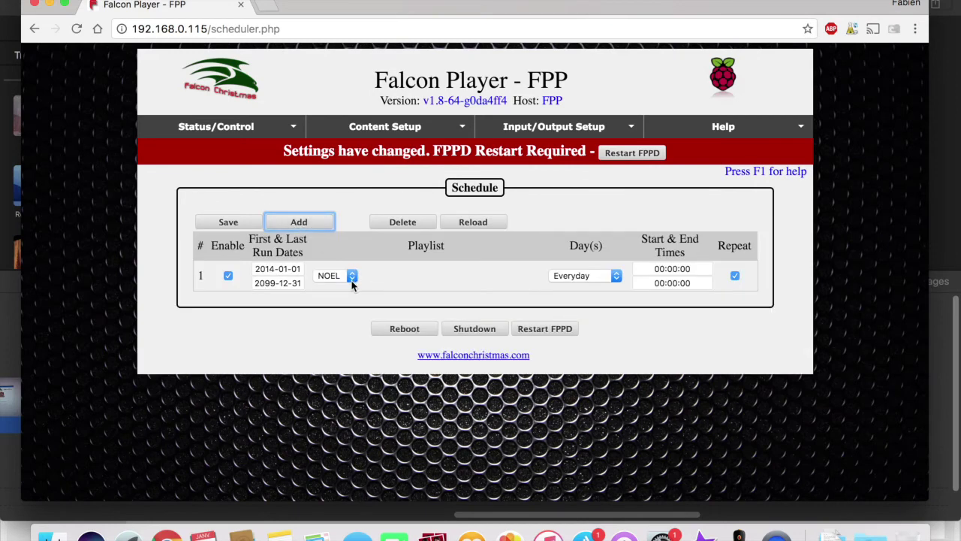
Set the schedule entry's first run date to 2017-12-01.
{"action": "left_click", "coordinate": [262, 269]}
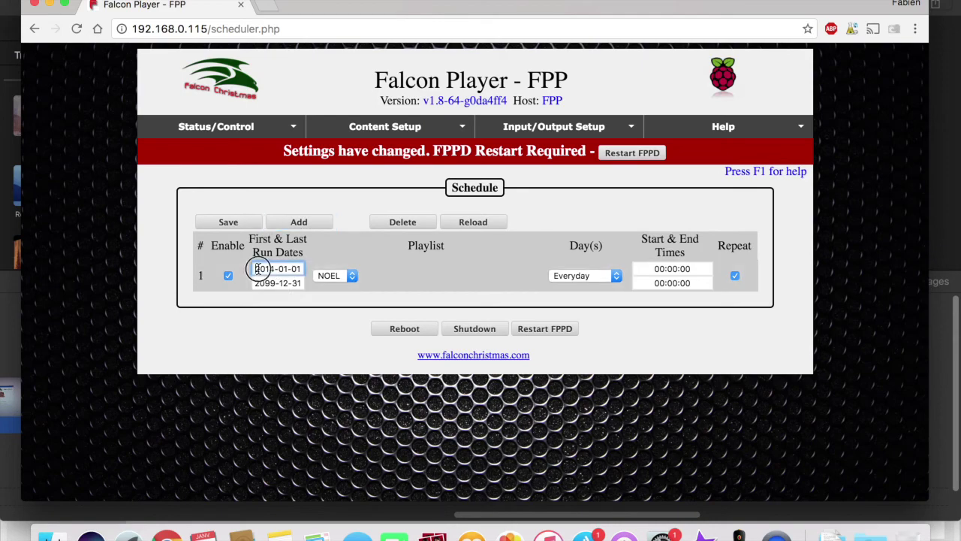
{"action": "left_click", "coordinate": [406, 293]}
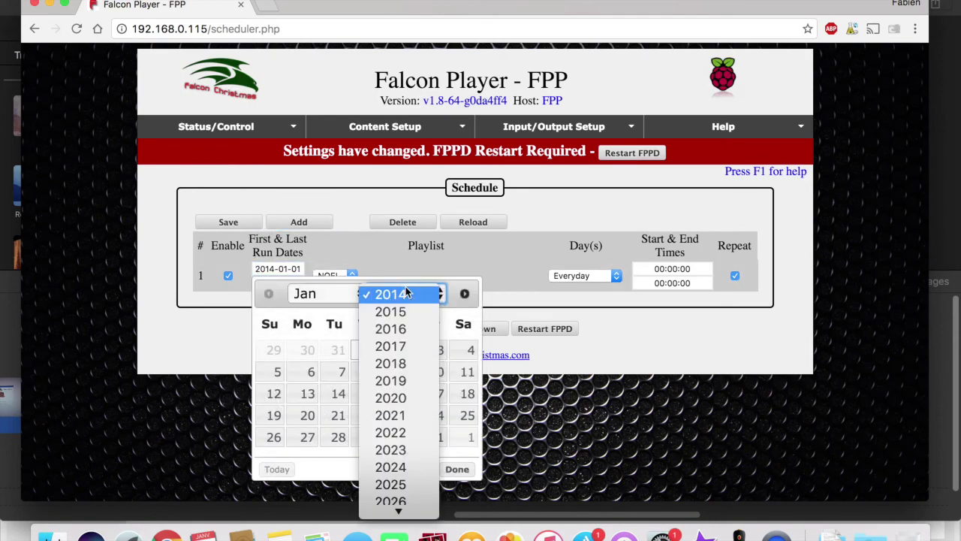
{"action": "left_click", "coordinate": [399, 346]}
{"action": "left_click", "coordinate": [353, 293]}
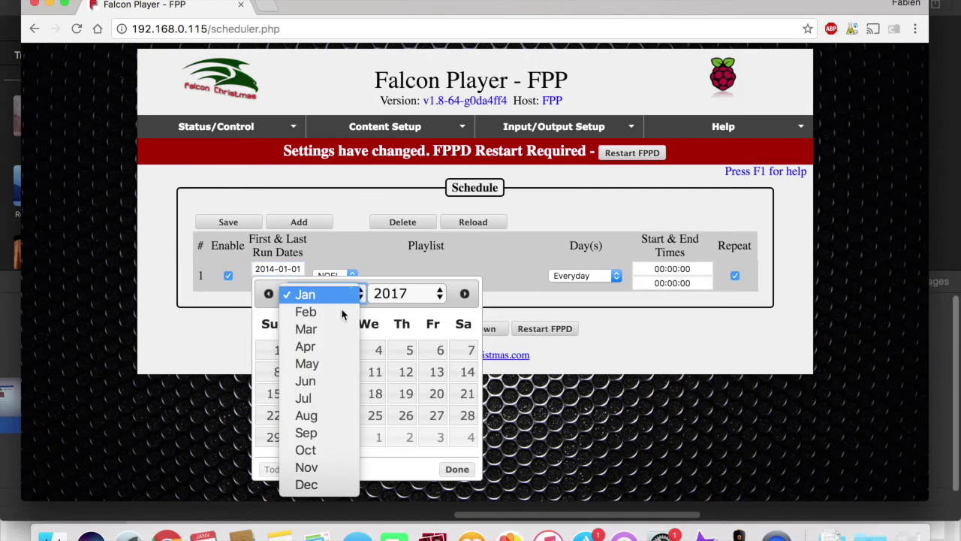
{"action": "left_click", "coordinate": [301, 470]}
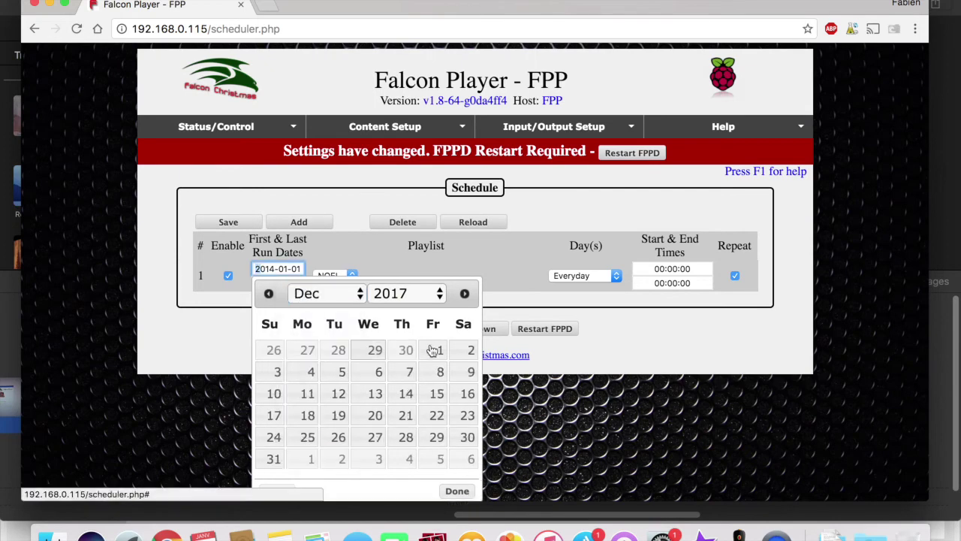
{"action": "left_click", "coordinate": [438, 350]}
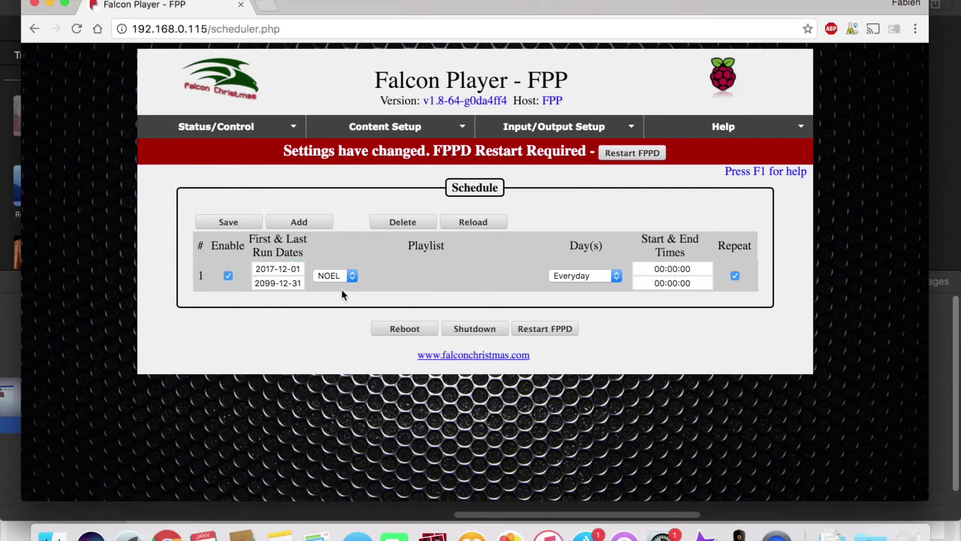
Set the schedule entry's last run date to 2038-12-31.
{"action": "left_click", "coordinate": [289, 282]}
{"action": "left_click", "coordinate": [409, 309]}
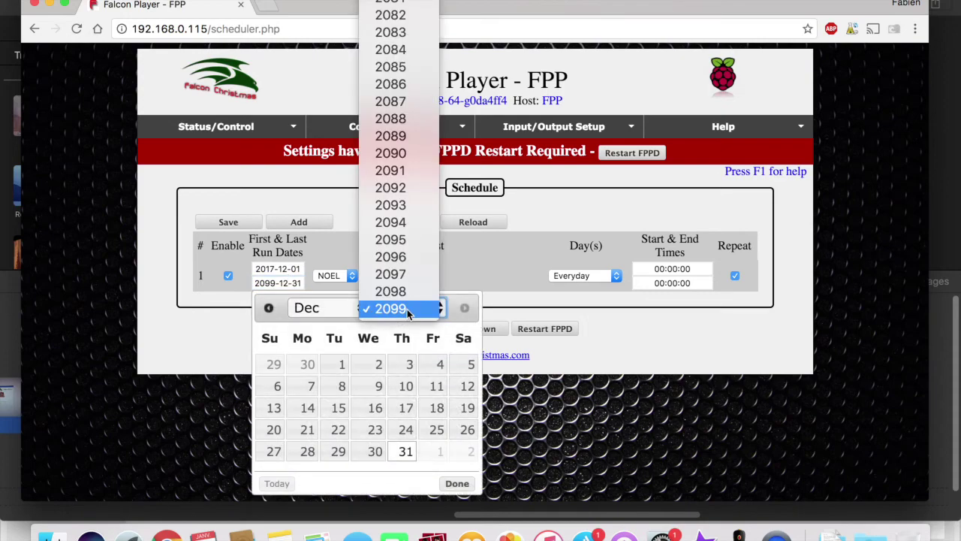
{"action": "scroll", "coordinate": [419, 123], "scroll_direction": "up", "scroll_amount": 15}
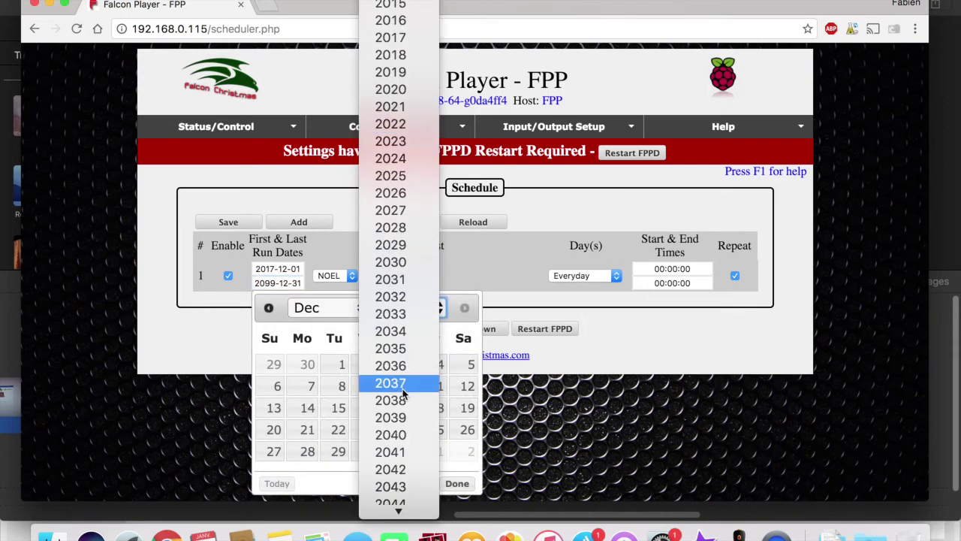
{"action": "key", "text": "Escape"}
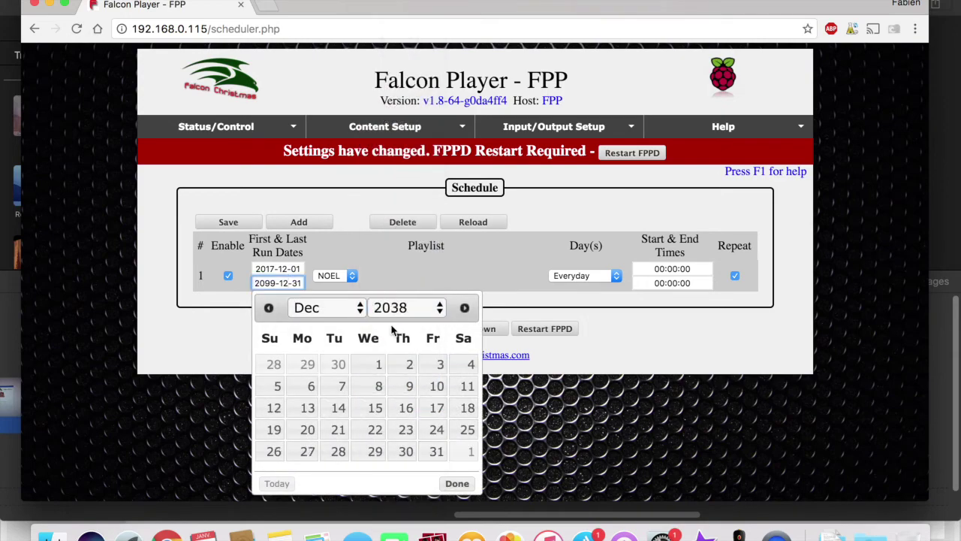
{"action": "left_click", "coordinate": [434, 452]}
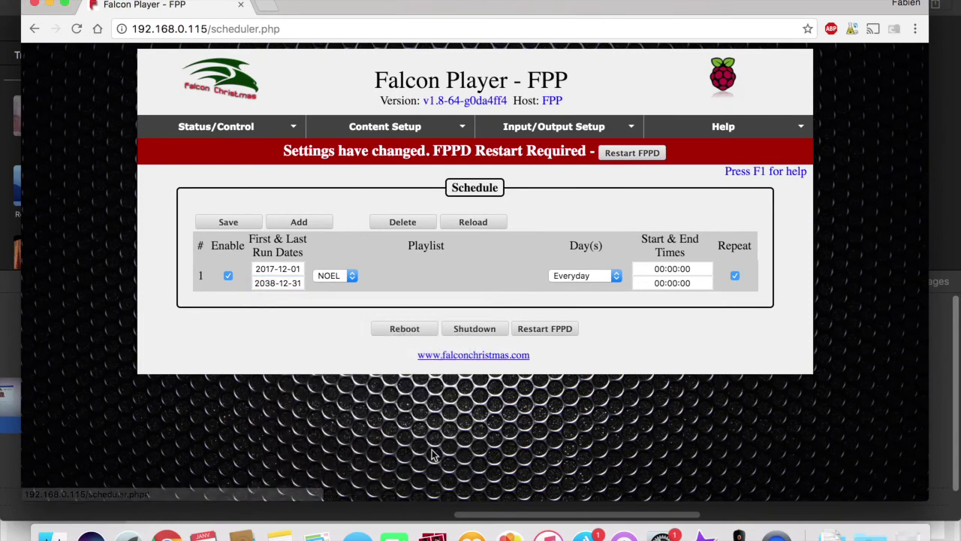
Assign the test playlist to the schedule entry and keep its days set to Everyday.
{"action": "left_click", "coordinate": [344, 276]}
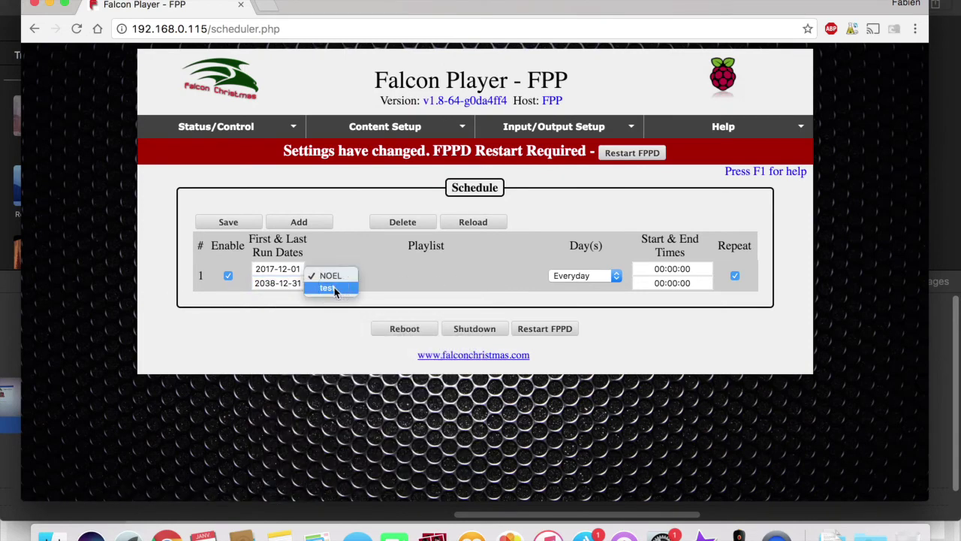
{"action": "left_click", "coordinate": [335, 287]}
{"action": "left_click", "coordinate": [602, 276]}
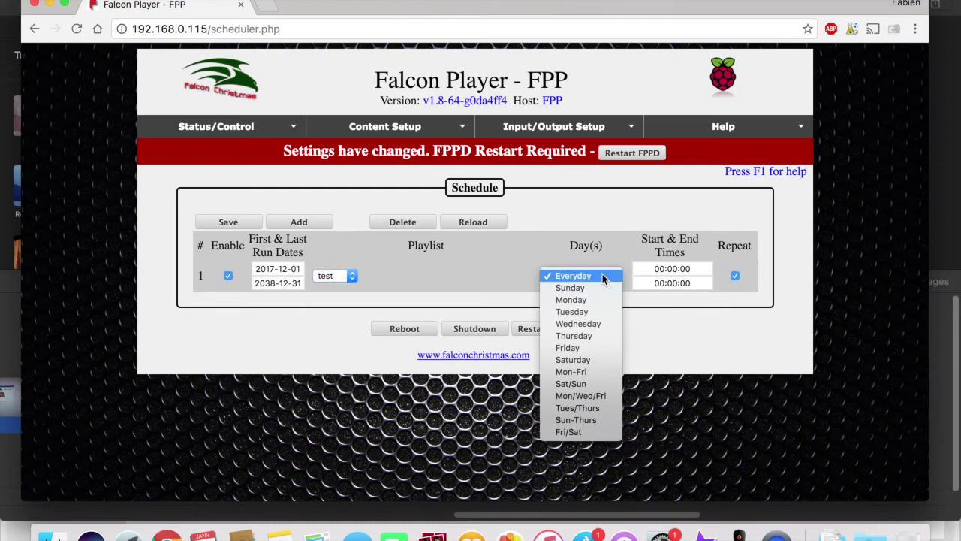
{"action": "left_click", "coordinate": [602, 276]}
Set the schedule entry's start time to 21:00:00 and keep its end time at 00:00:00.
{"action": "left_click", "coordinate": [659, 269]}
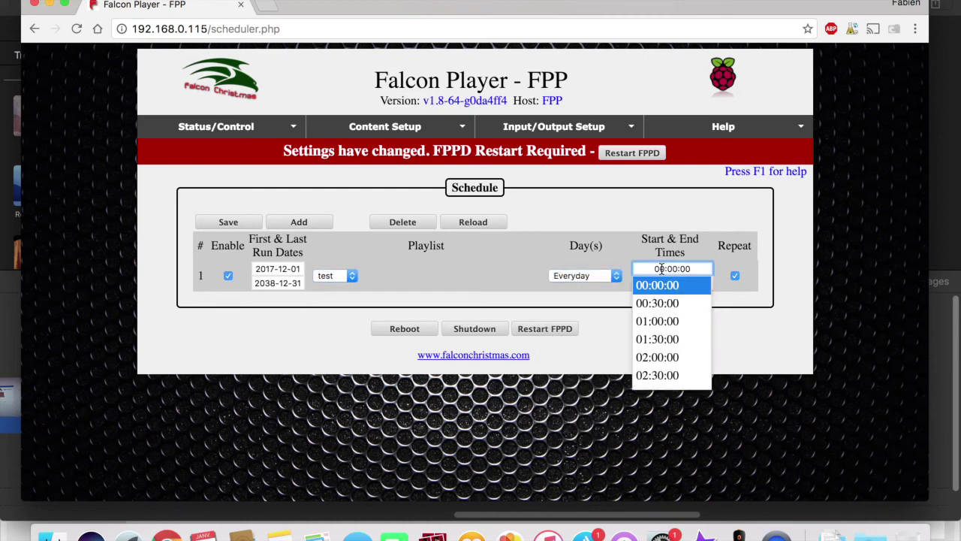
{"action": "scroll", "coordinate": [663, 366], "scroll_direction": "down", "scroll_amount": 15}
{"action": "scroll", "coordinate": [663, 373], "scroll_direction": "up", "scroll_amount": 3}
{"action": "left_click", "coordinate": [660, 344]}
{"action": "left_click", "coordinate": [682, 283]}
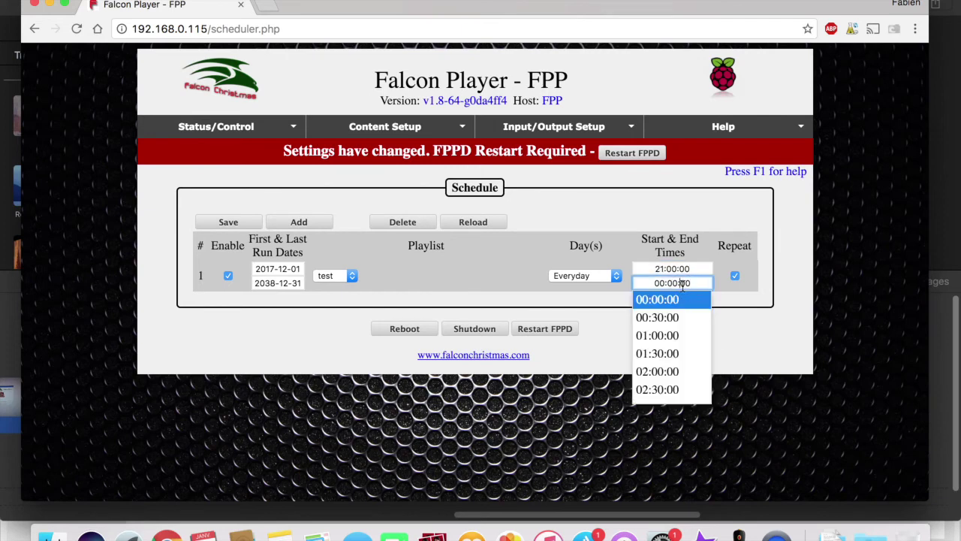
{"action": "left_click", "coordinate": [660, 304]}
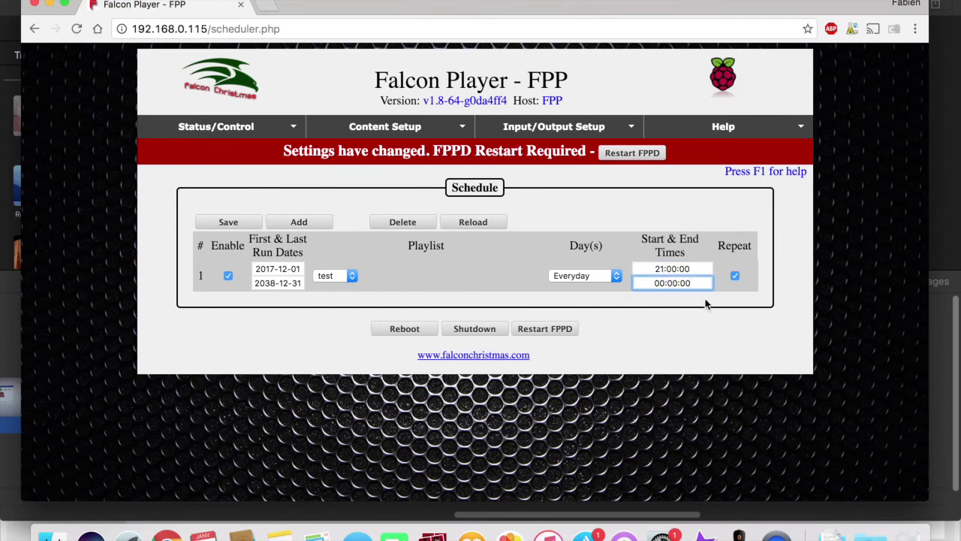
Save the schedule with Repeat enabled for the entry and restart FPPD.
{"action": "left_click", "coordinate": [735, 276]}
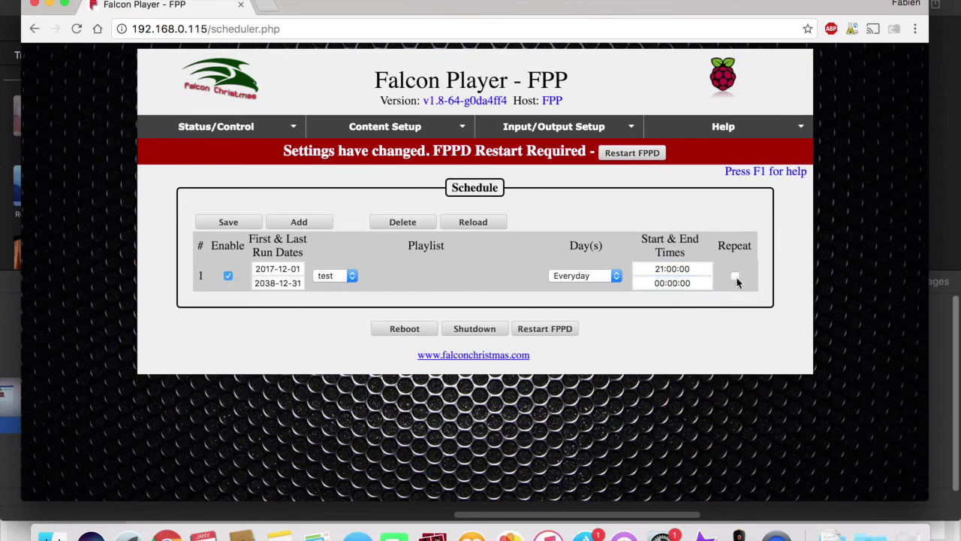
{"action": "left_click", "coordinate": [229, 222]}
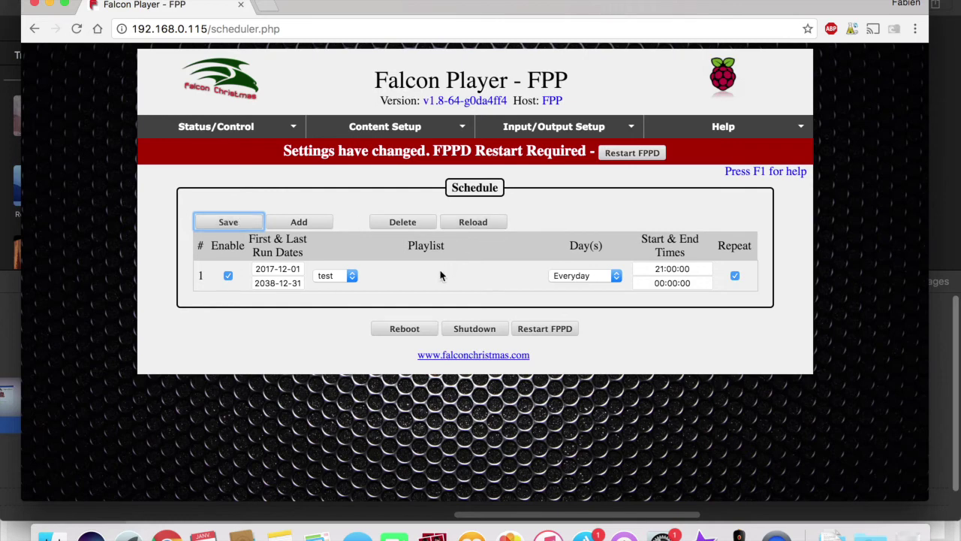
{"action": "left_click", "coordinate": [412, 133]}
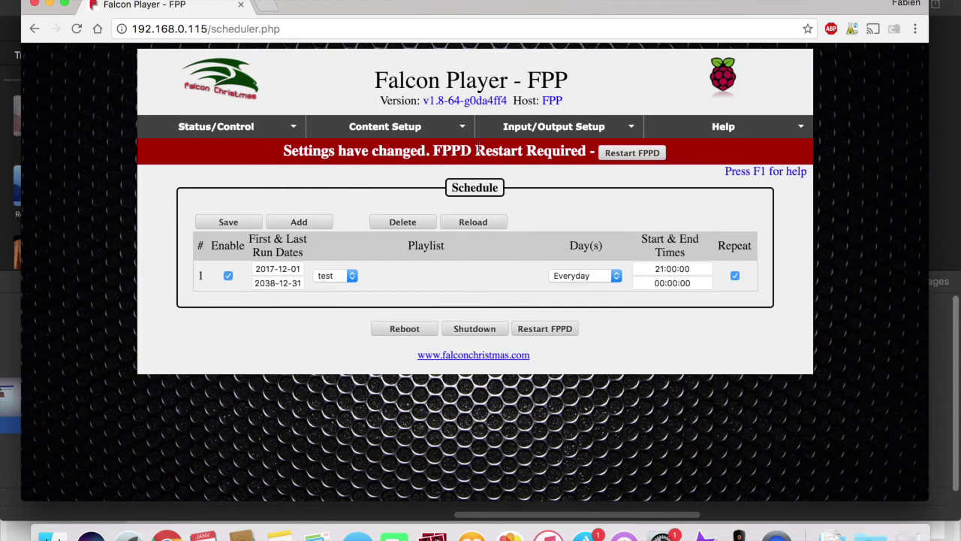
{"action": "left_click", "coordinate": [633, 154]}
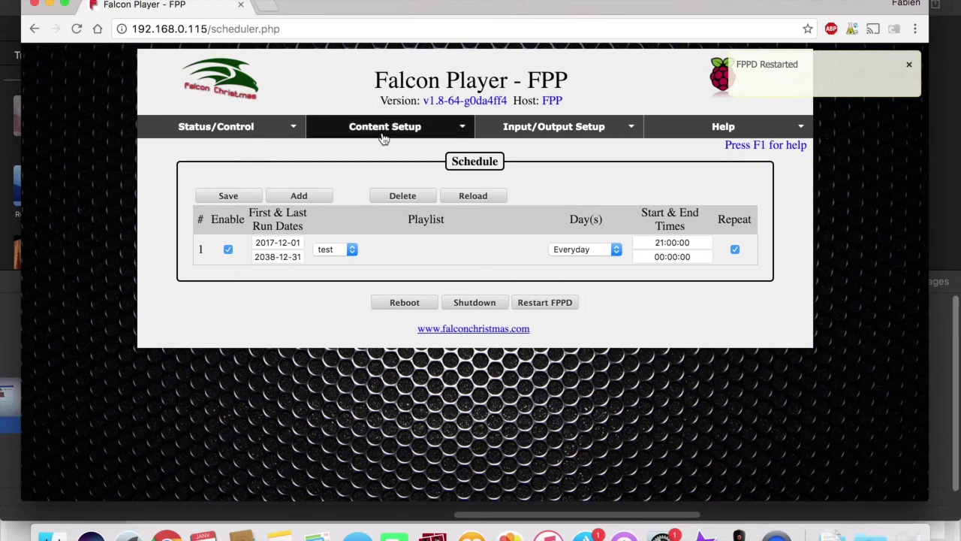
Open the Status Page and choose test as the playlist in Program Control.
{"action": "mouse_move", "coordinate": [383, 136]}
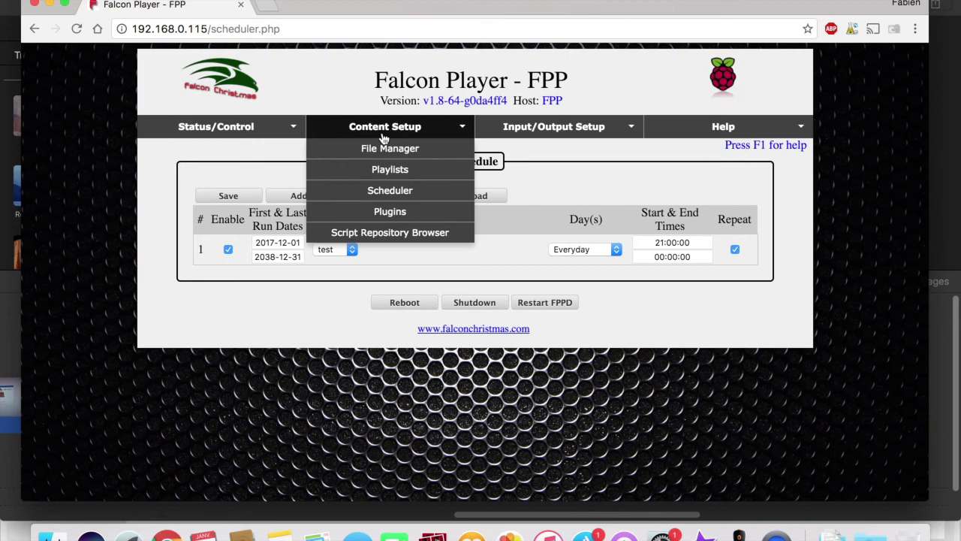
{"action": "mouse_move", "coordinate": [271, 132]}
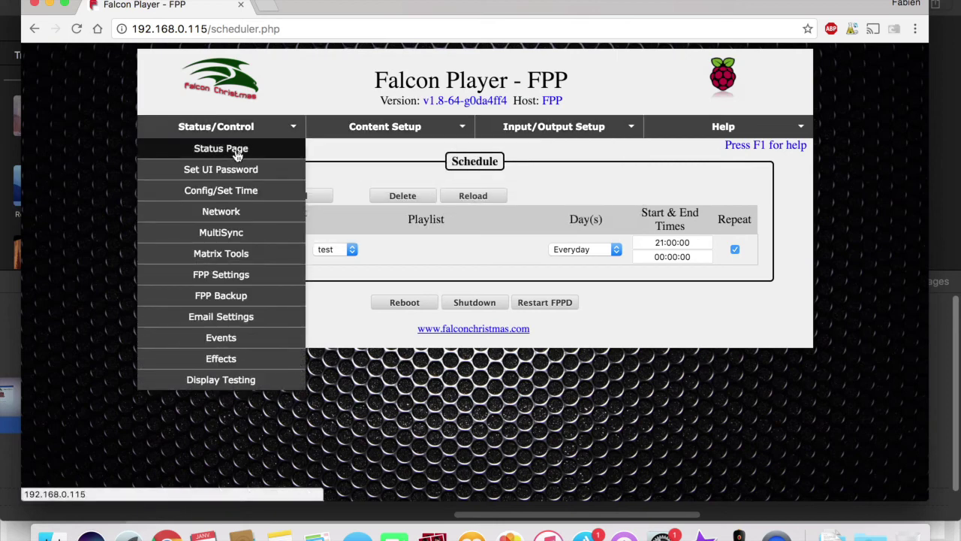
{"action": "left_click", "coordinate": [238, 152]}
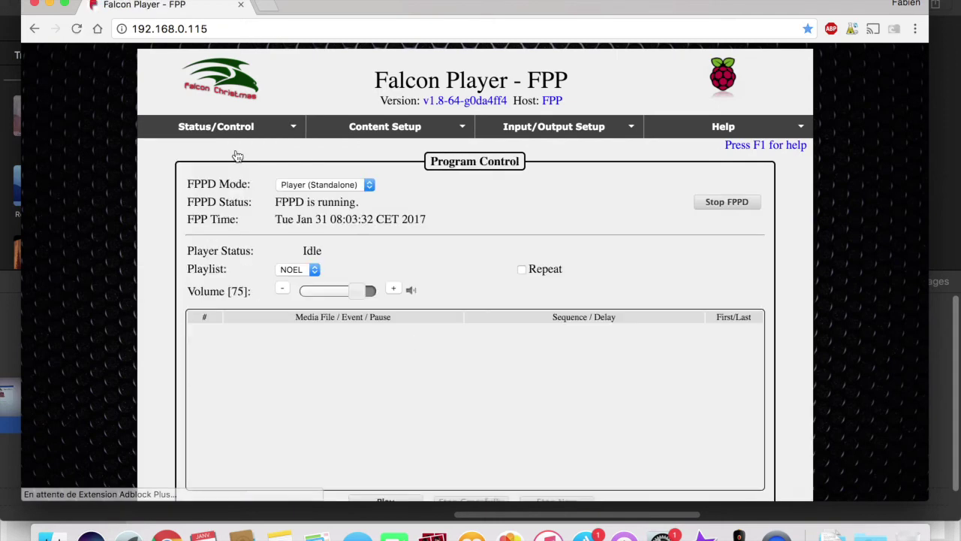
{"action": "scroll", "coordinate": [408, 284], "scroll_direction": "down", "scroll_amount": 2}
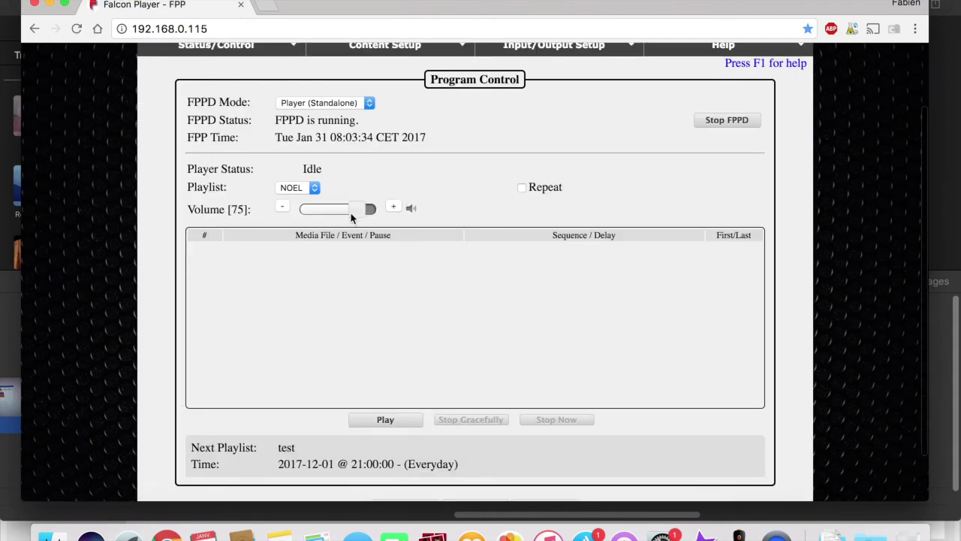
{"action": "left_click", "coordinate": [315, 188]}
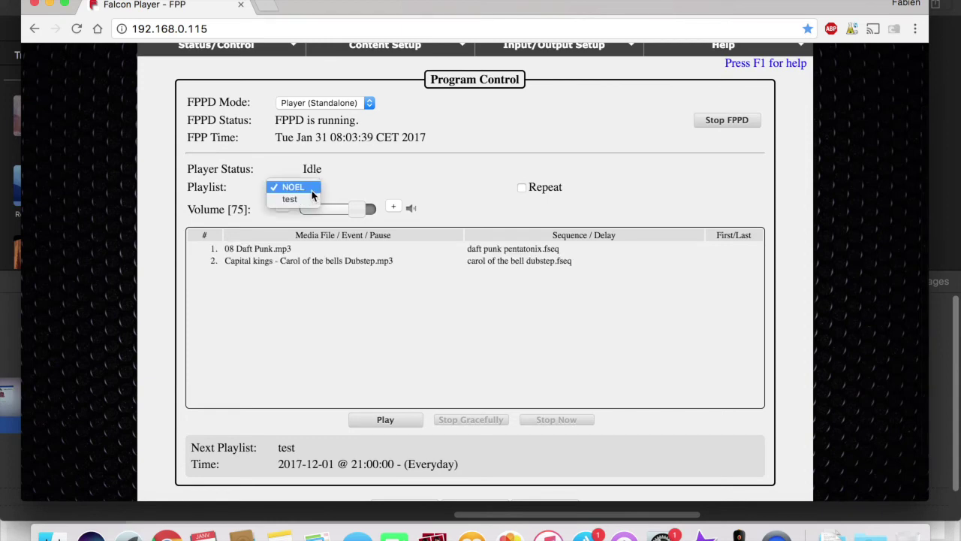
{"action": "left_click", "coordinate": [294, 199]}
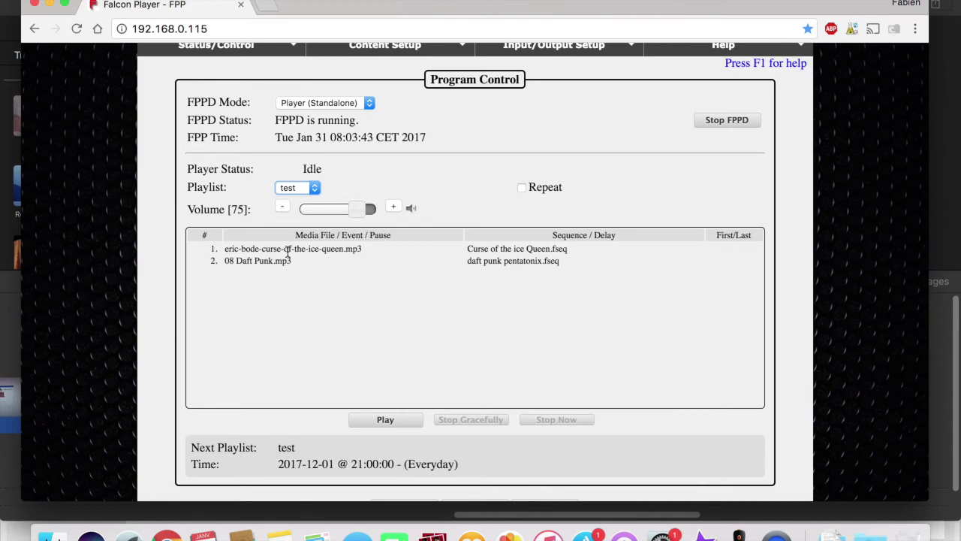
Play the test playlist from eric-bode-curse-of-the-ice-queen.mp3 with Repeat enabled and the volume set to 100.
{"action": "left_click", "coordinate": [524, 188]}
{"action": "left_click_drag", "start_coordinate": [359, 217], "coordinate": [401, 207]}
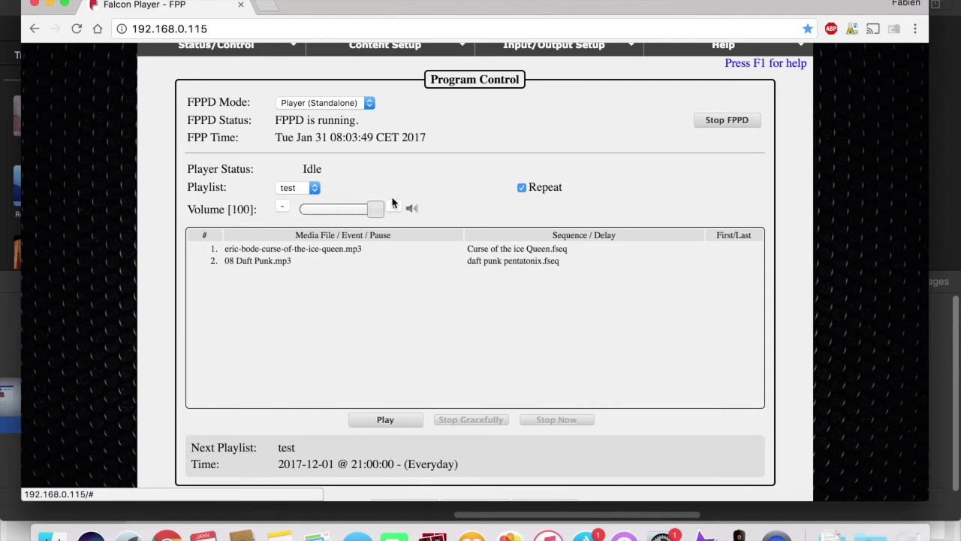
{"action": "left_click", "coordinate": [280, 252]}
{"action": "left_click", "coordinate": [384, 421]}
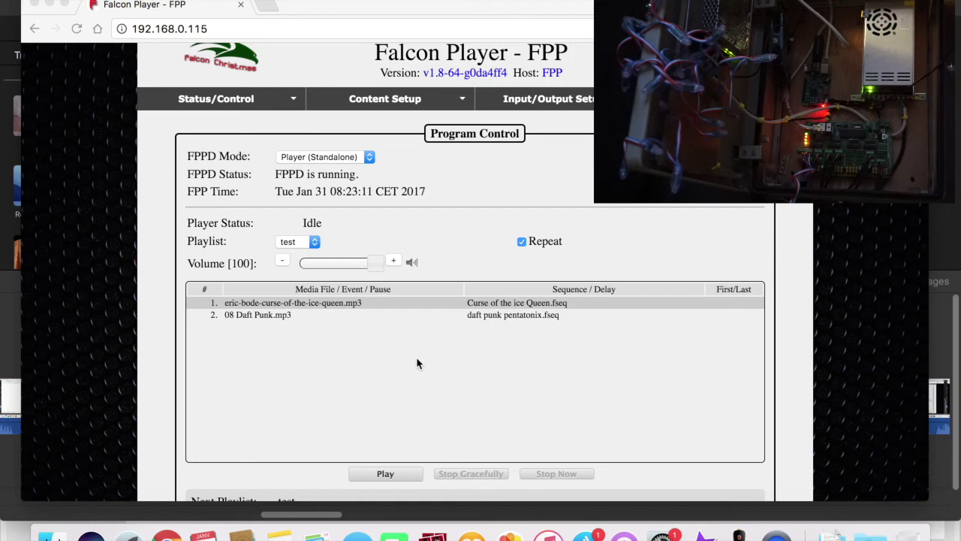
Keep test as the selected playlist and start playback from its first entry, eric-bode-curse-of-the-ice-queen.mp3.
{"action": "left_click", "coordinate": [293, 99]}
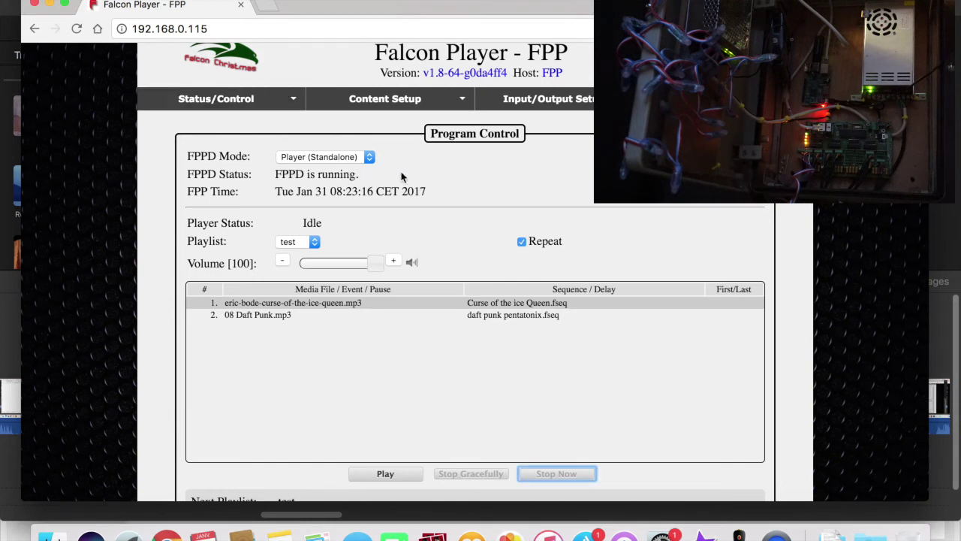
{"action": "left_click", "coordinate": [296, 242]}
{"action": "left_click", "coordinate": [296, 242]}
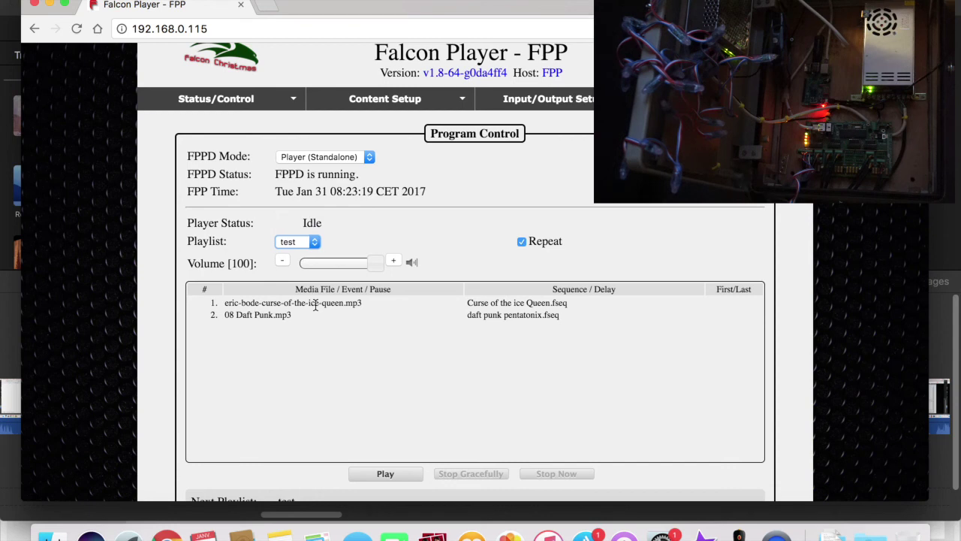
{"action": "left_click", "coordinate": [315, 306]}
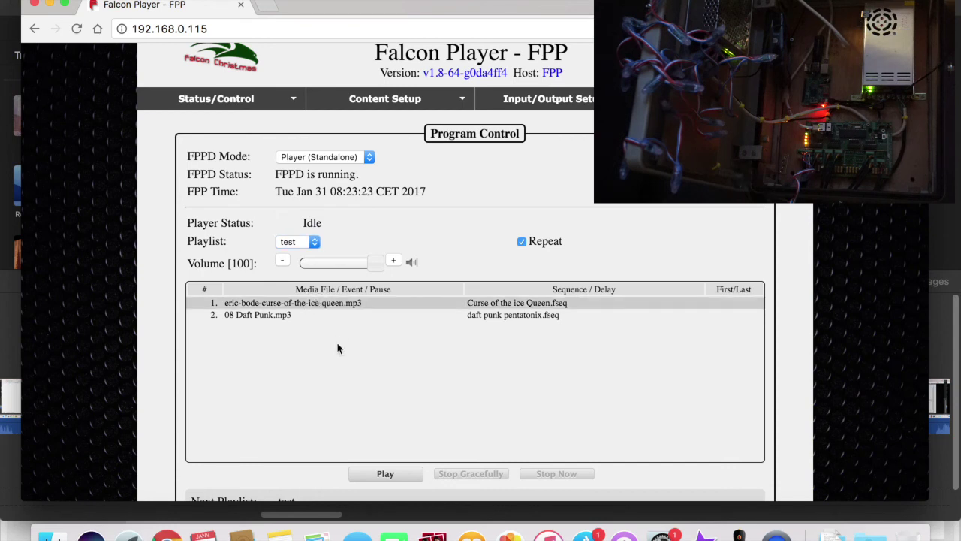
{"action": "left_click", "coordinate": [391, 477]}
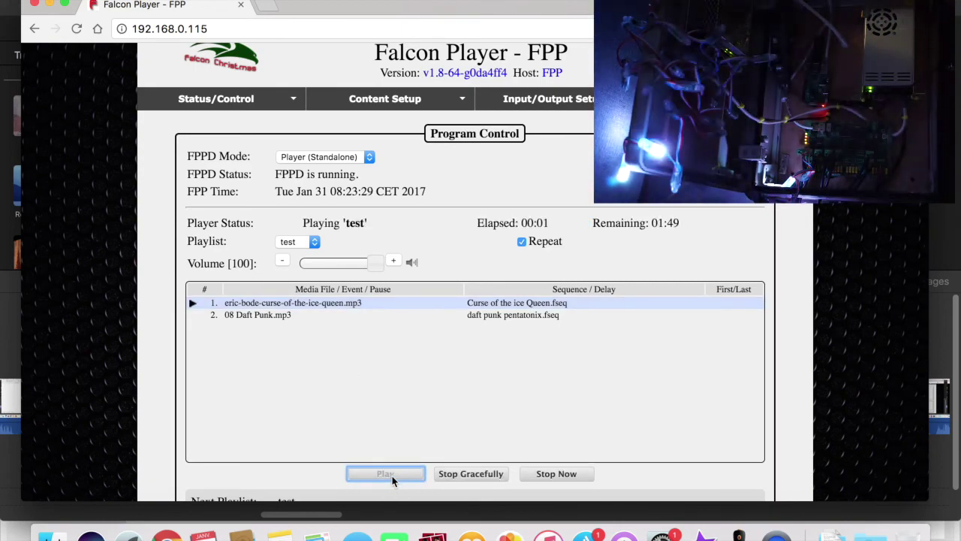
Stop the playlist immediately, play it once more, and stop it immediately again.
{"action": "left_click", "coordinate": [562, 481]}
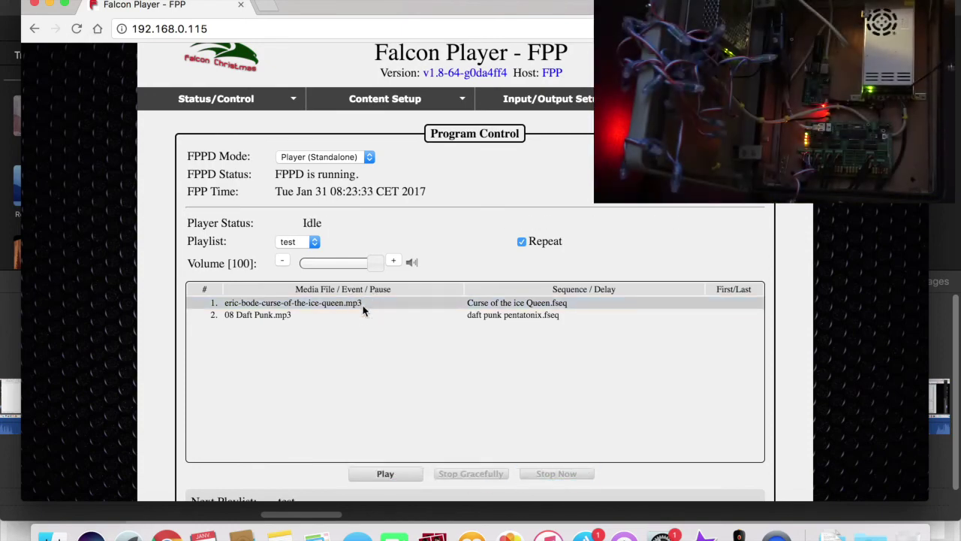
{"action": "left_click", "coordinate": [405, 479]}
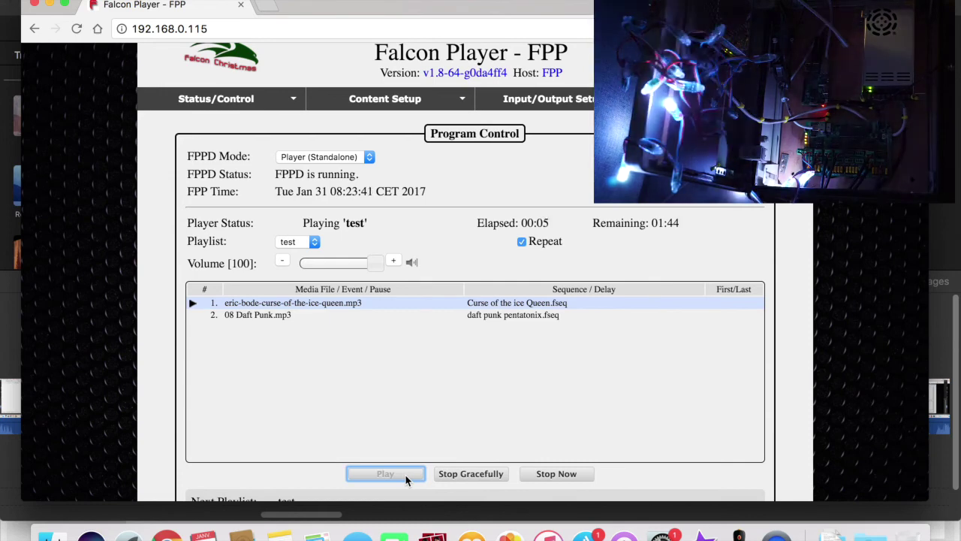
{"action": "left_click", "coordinate": [560, 477]}
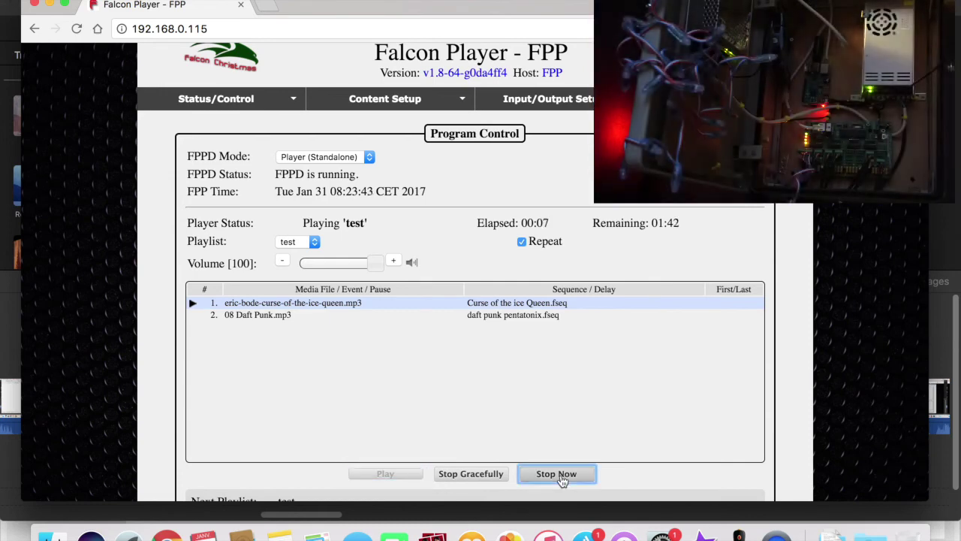
Open the Display Testing page and enable test mode for the channel outputs.
{"action": "mouse_move", "coordinate": [253, 98]}
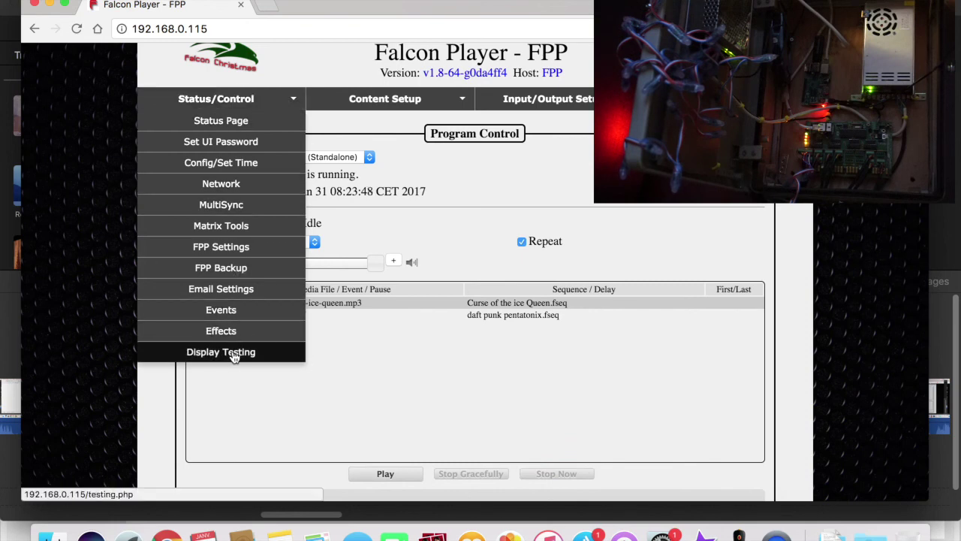
{"action": "left_click", "coordinate": [235, 358]}
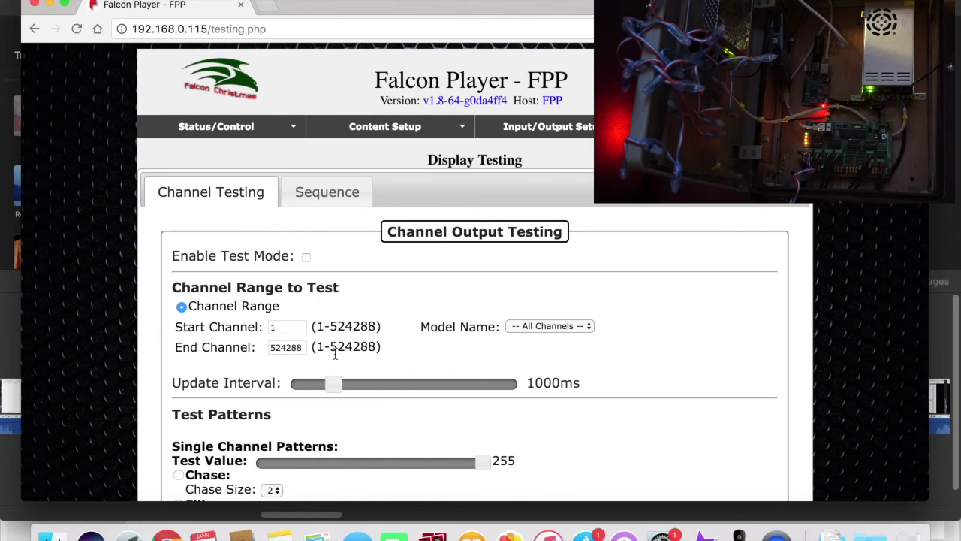
{"action": "scroll", "coordinate": [440, 350], "scroll_direction": "down", "scroll_amount": 3}
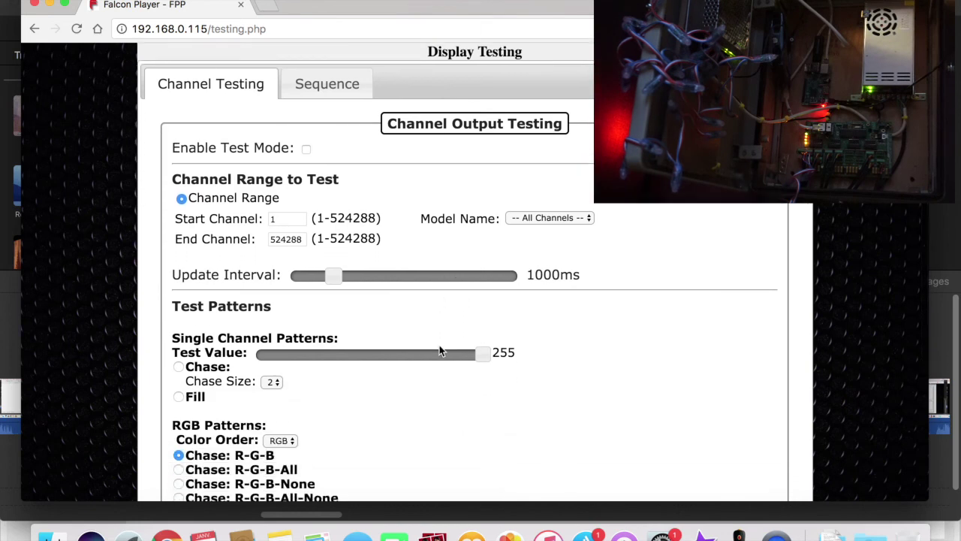
{"action": "scroll", "coordinate": [440, 350], "scroll_direction": "down", "scroll_amount": 2}
{"action": "scroll", "coordinate": [440, 350], "scroll_direction": "up", "scroll_amount": 2}
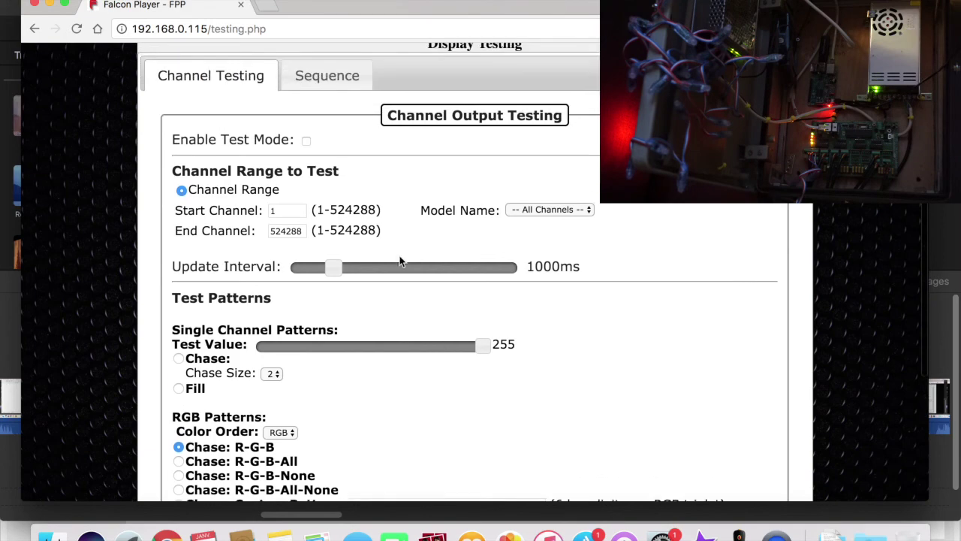
{"action": "left_click", "coordinate": [306, 142]}
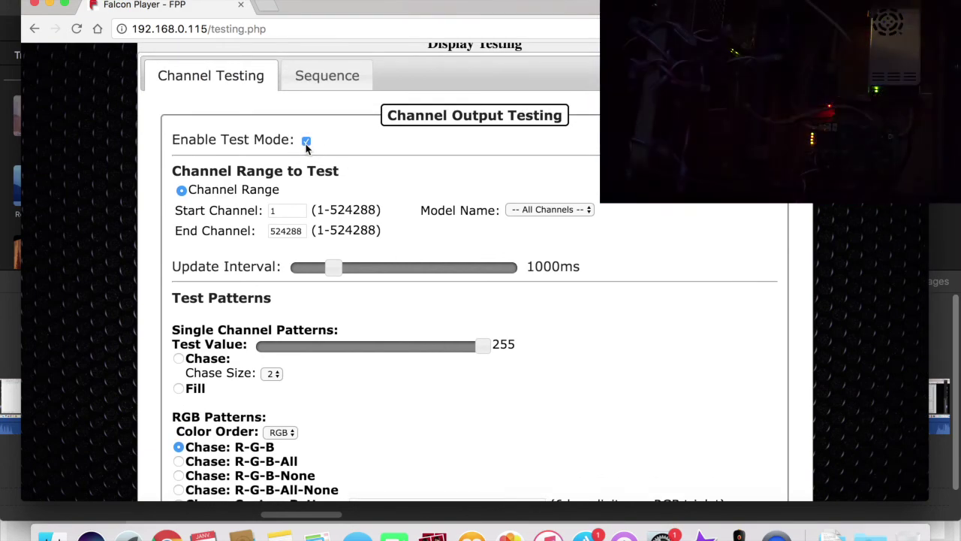
{"action": "left_click", "coordinate": [306, 142]}
{"action": "left_click", "coordinate": [306, 142]}
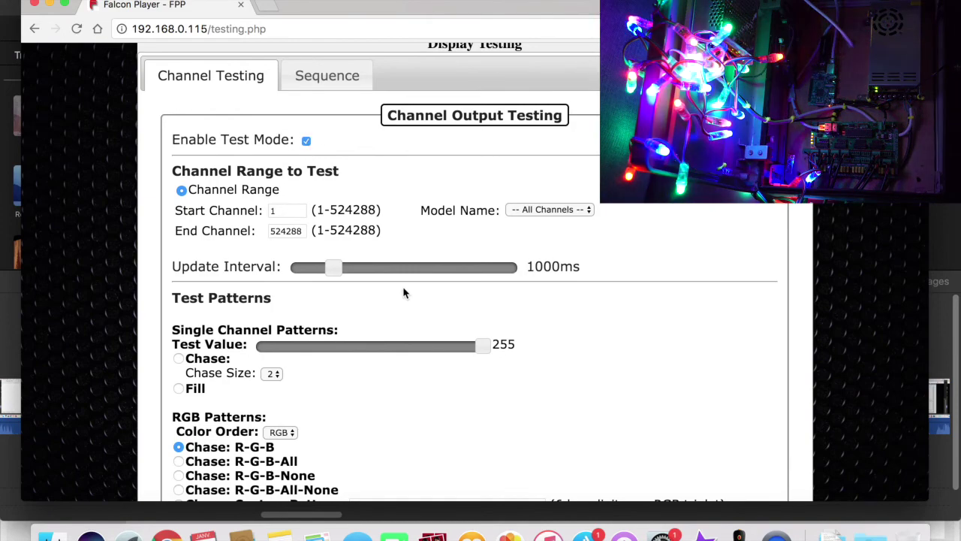
Switch the test pattern to RGB Fill and pick a green fill color of R 39, G 194, B 62.
{"action": "scroll", "coordinate": [404, 293], "scroll_direction": "down", "scroll_amount": 3}
{"action": "scroll", "coordinate": [404, 293], "scroll_direction": "down", "scroll_amount": 1}
{"action": "left_click", "coordinate": [178, 375]}
{"action": "left_click", "coordinate": [218, 377]}
{"action": "mouse_move", "coordinate": [304, 412]}
{"action": "left_mouse_down"}
{"action": "mouse_move", "coordinate": [299, 402]}
{"action": "mouse_move", "coordinate": [325, 399]}
{"action": "mouse_move", "coordinate": [275, 424]}
{"action": "mouse_move", "coordinate": [230, 425]}
{"action": "mouse_move", "coordinate": [311, 413]}
{"action": "mouse_move", "coordinate": [354, 422]}
{"action": "mouse_move", "coordinate": [358, 514]}
{"action": "mouse_move", "coordinate": [355, 405]}
{"action": "mouse_move", "coordinate": [358, 477]}
{"action": "mouse_move", "coordinate": [359, 422]}
{"action": "mouse_move", "coordinate": [358, 465]}
{"action": "left_mouse_up"}
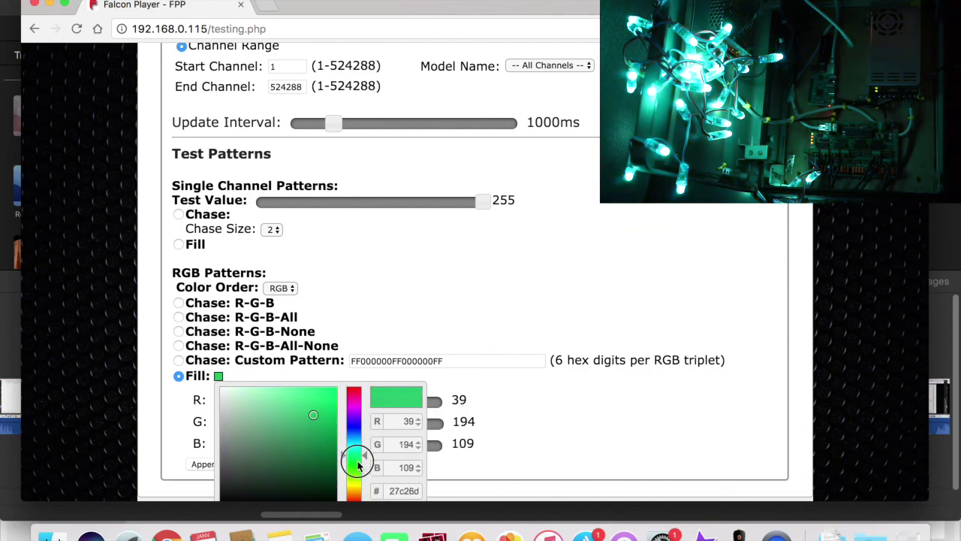
{"action": "left_click", "coordinate": [359, 333]}
Review the Sequence Testing options and limitations, and return to Channel Testing.
{"action": "scroll", "coordinate": [371, 316], "scroll_direction": "up", "scroll_amount": 5}
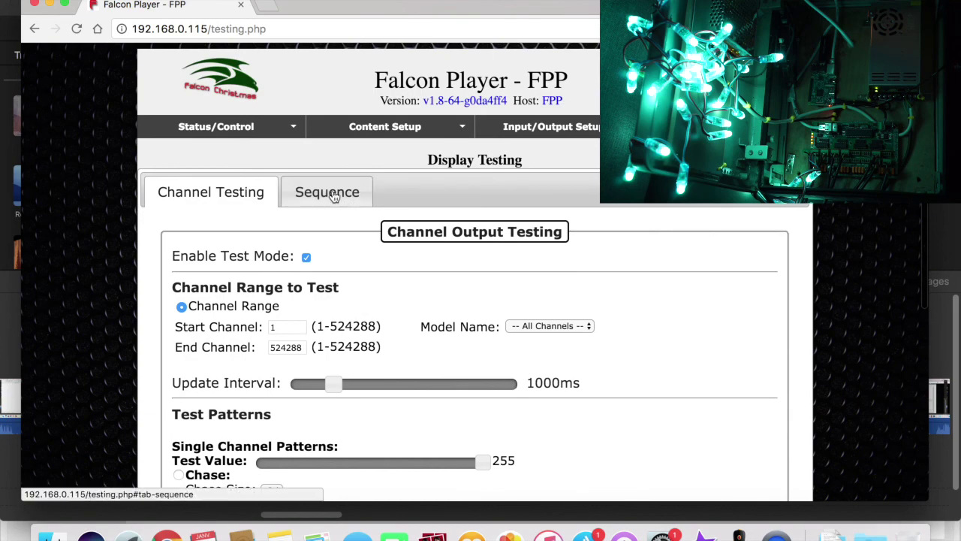
{"action": "left_click", "coordinate": [334, 194]}
{"action": "scroll", "coordinate": [300, 184], "scroll_direction": "down", "scroll_amount": 3}
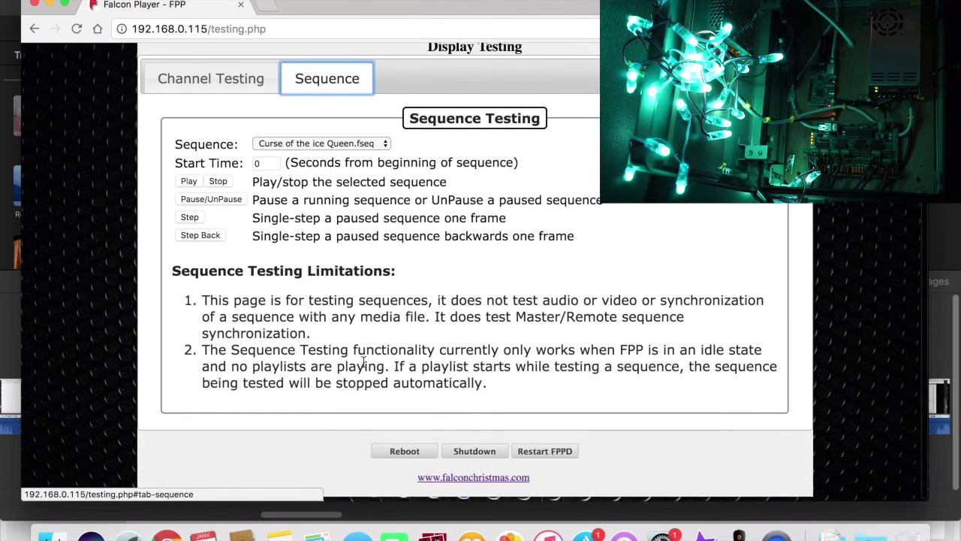
{"action": "scroll", "coordinate": [277, 175], "scroll_direction": "up", "scroll_amount": 3}
{"action": "left_click", "coordinate": [273, 174]}
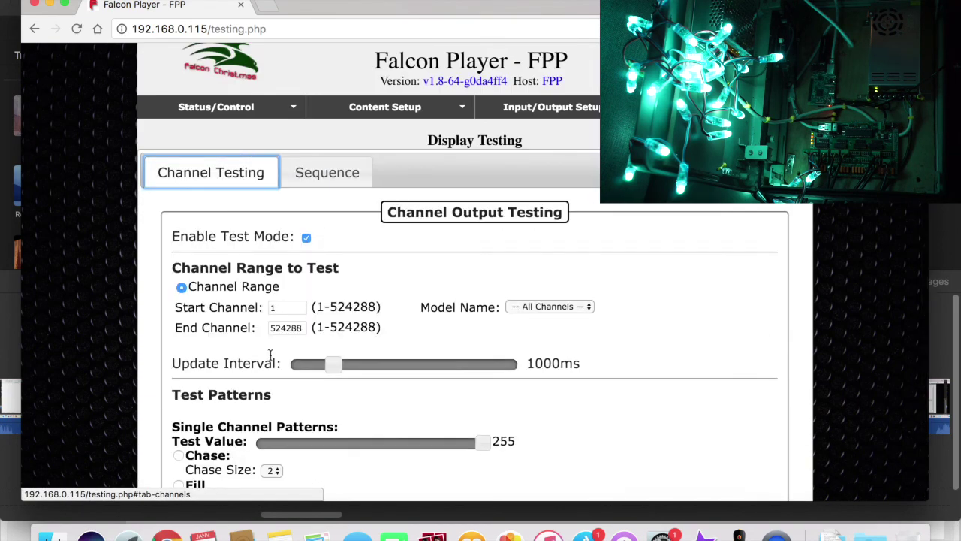
Select the single-channel Chase pattern with a test value of 235 and an update interval of 100 ms.
{"action": "scroll", "coordinate": [271, 356], "scroll_direction": "down", "scroll_amount": 3}
{"action": "left_click", "coordinate": [178, 346]}
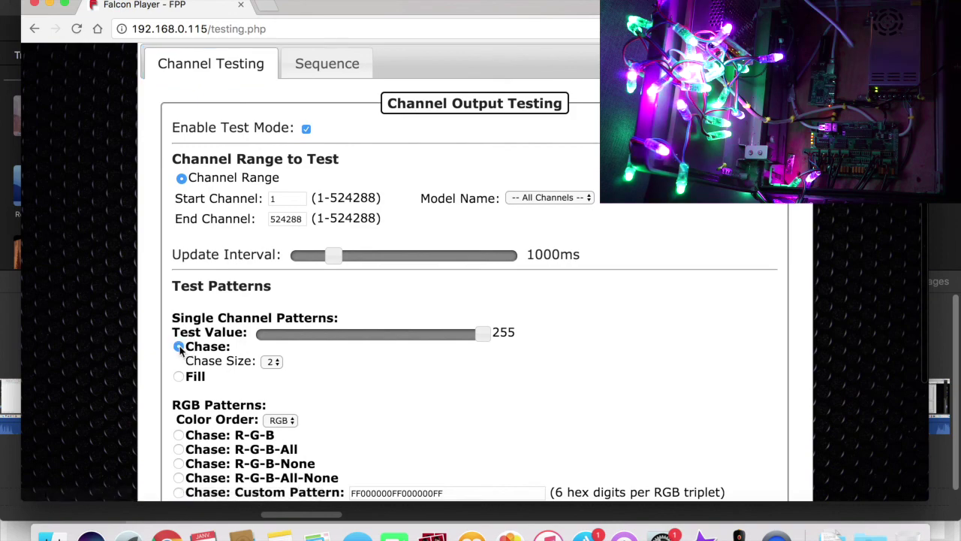
{"action": "left_click_drag", "start_coordinate": [480, 335], "coordinate": [294, 346]}
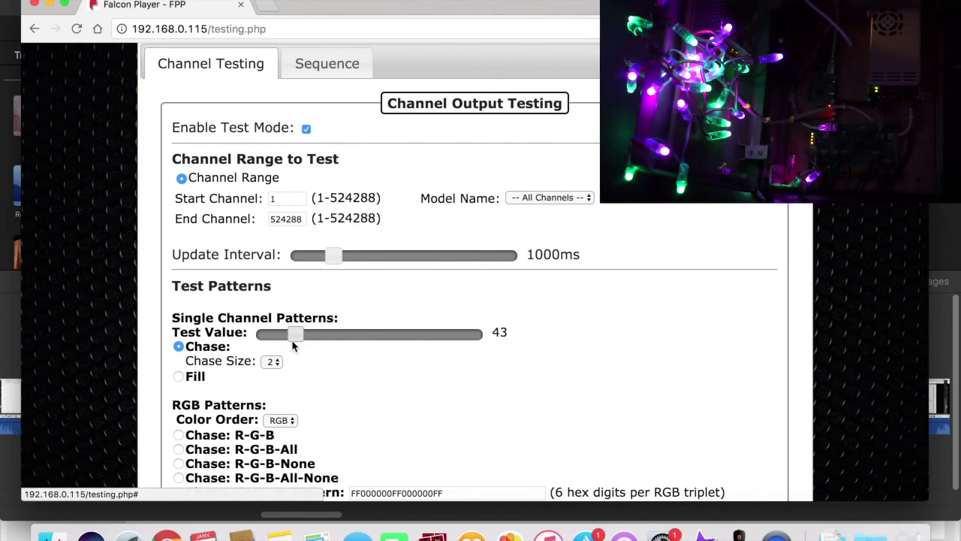
{"action": "left_click_drag", "start_coordinate": [319, 335], "coordinate": [465, 344]}
{"action": "left_click_drag", "start_coordinate": [335, 257], "coordinate": [292, 258]}
Change the test pattern to the RGB chase R-G-B-All.
{"action": "scroll", "coordinate": [363, 349], "scroll_direction": "down", "scroll_amount": 3}
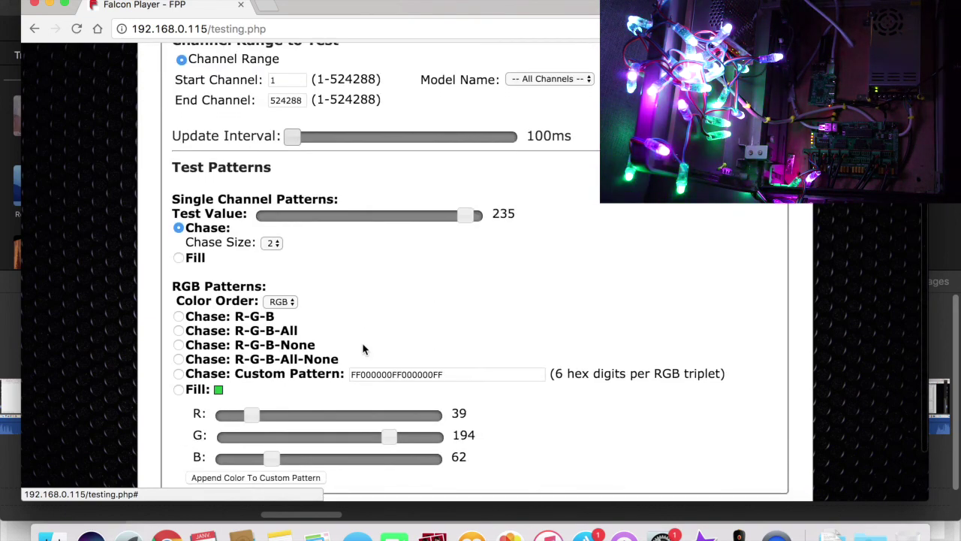
{"action": "left_click", "coordinate": [179, 332]}
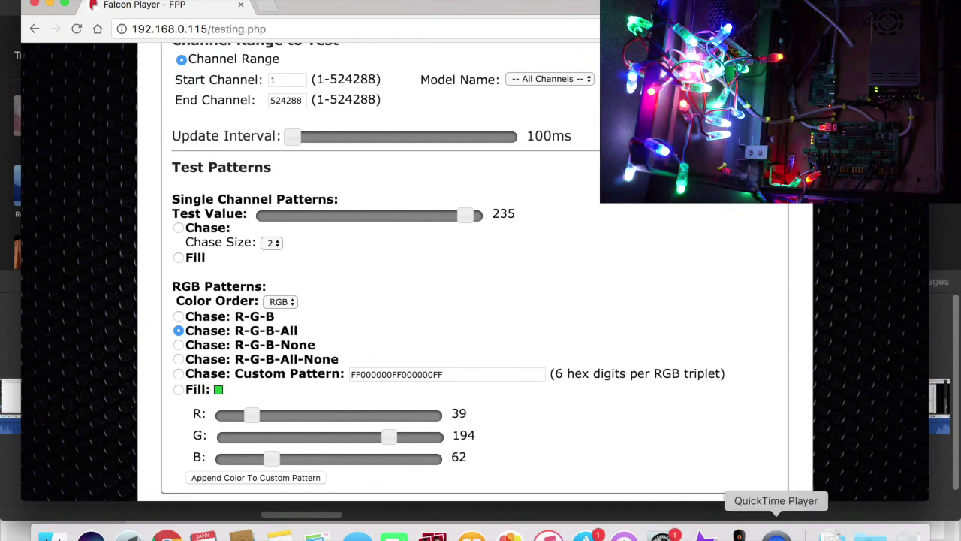
{"action": "left_click", "coordinate": [775, 535]}
{"action": "left_click", "coordinate": [538, 314]}
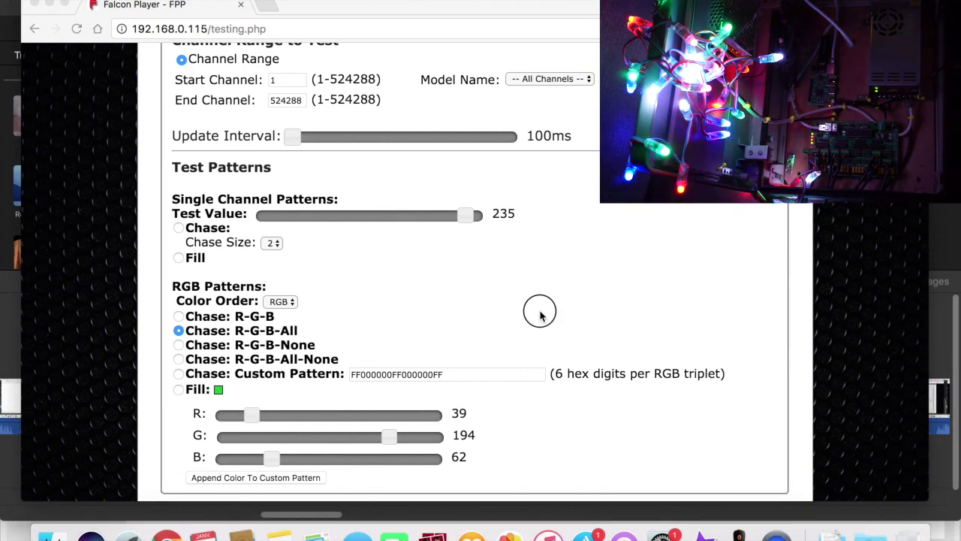